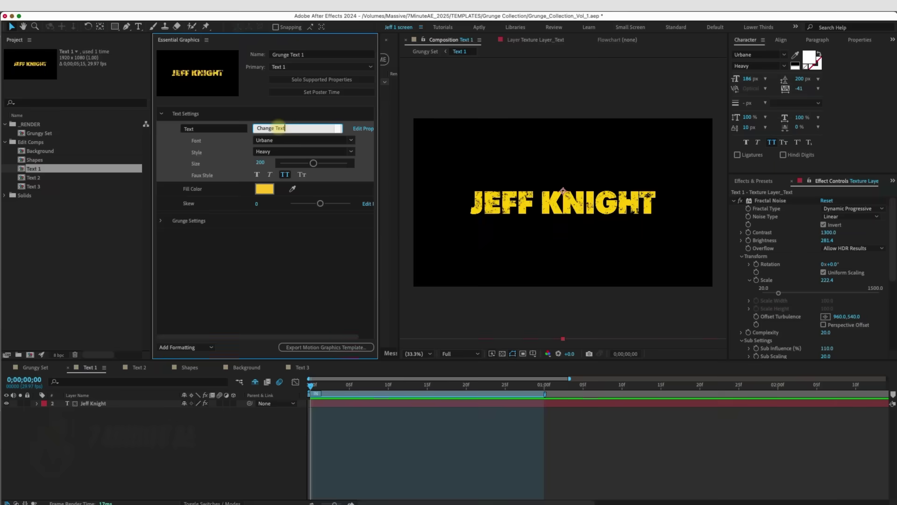
Apply the new title text at size 173 with a crimson red fill
left_click(206, 429)
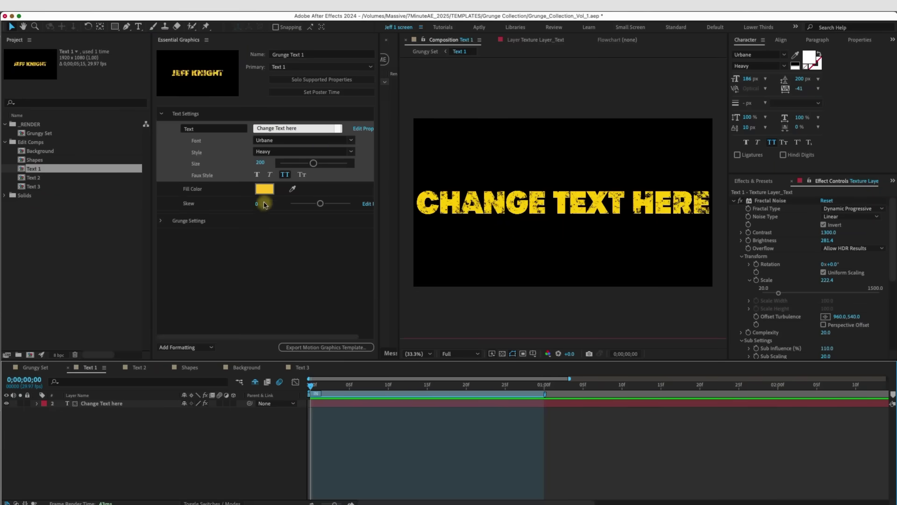
left_click_drag(313, 164, 309, 163)
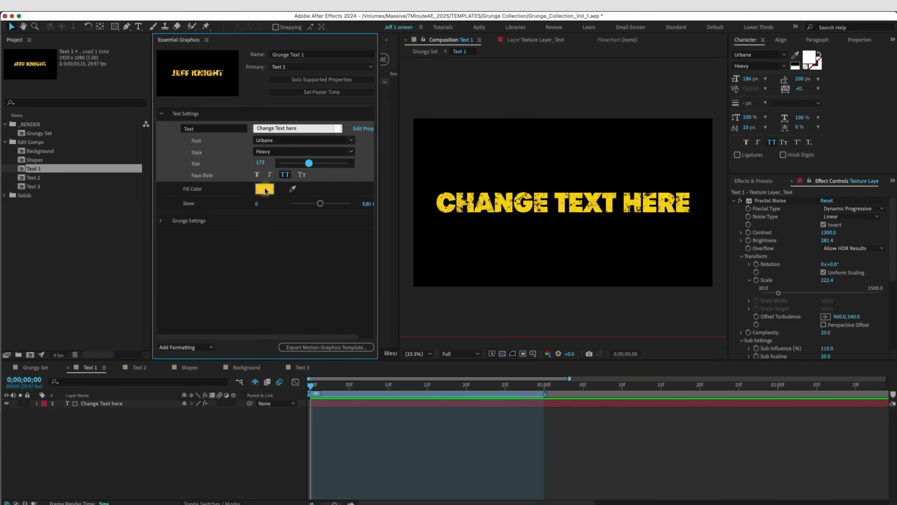
left_click(264, 189)
left_click(433, 332)
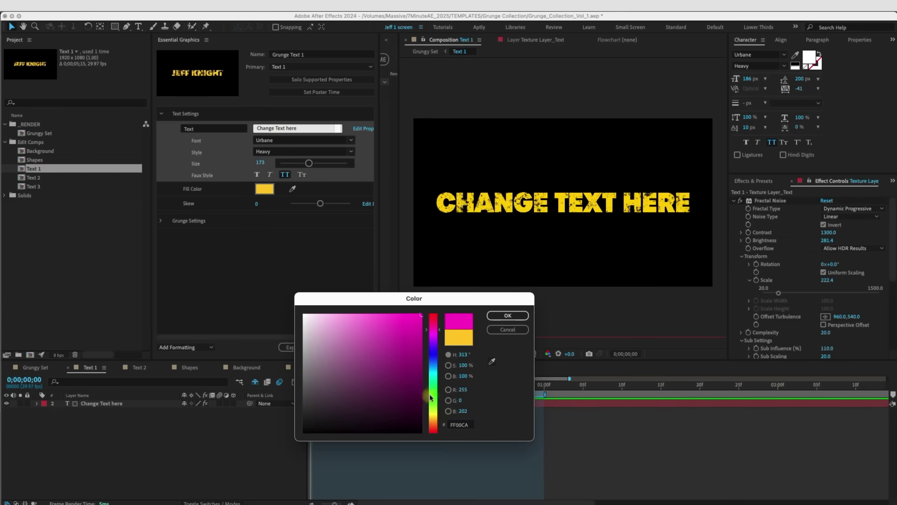
left_click_drag(430, 395, 433, 425)
left_click(435, 328)
left_click(507, 315)
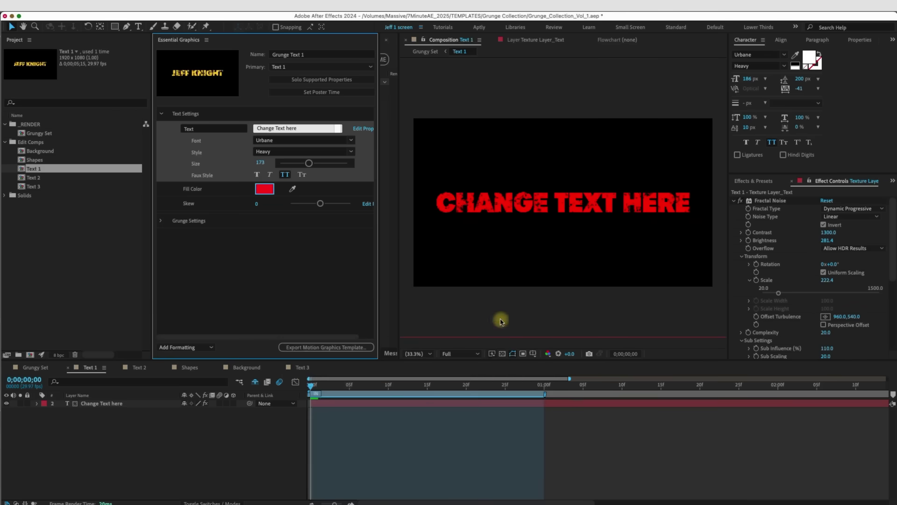
Keep All Caps on and search the font list for Bebas
left_click(283, 175)
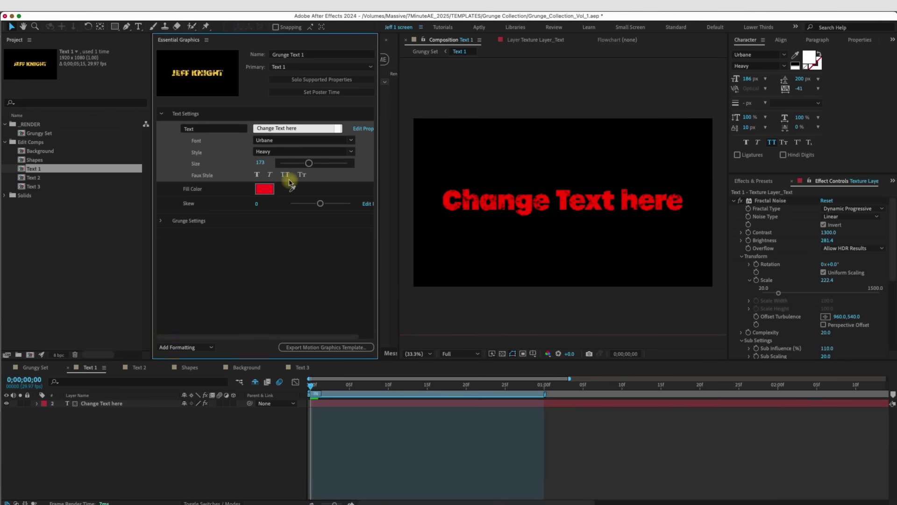
left_click(285, 175)
left_click(294, 139)
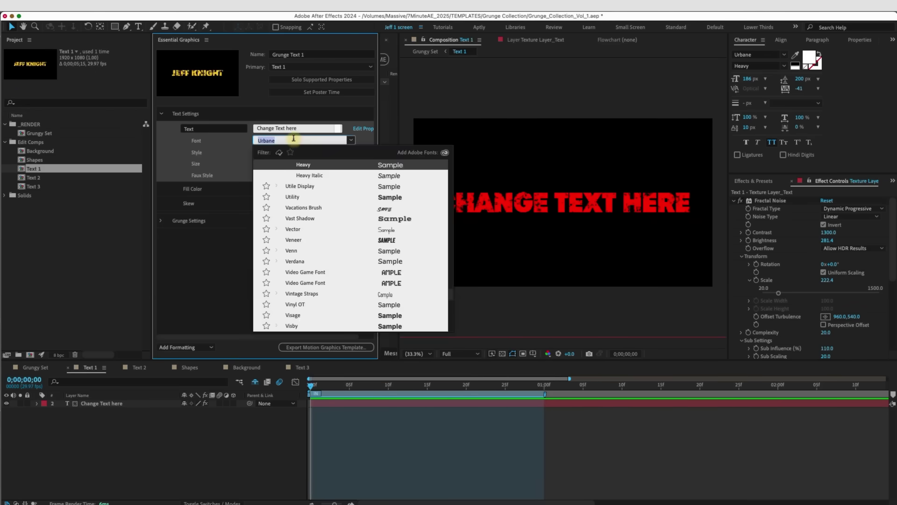
type("eb")
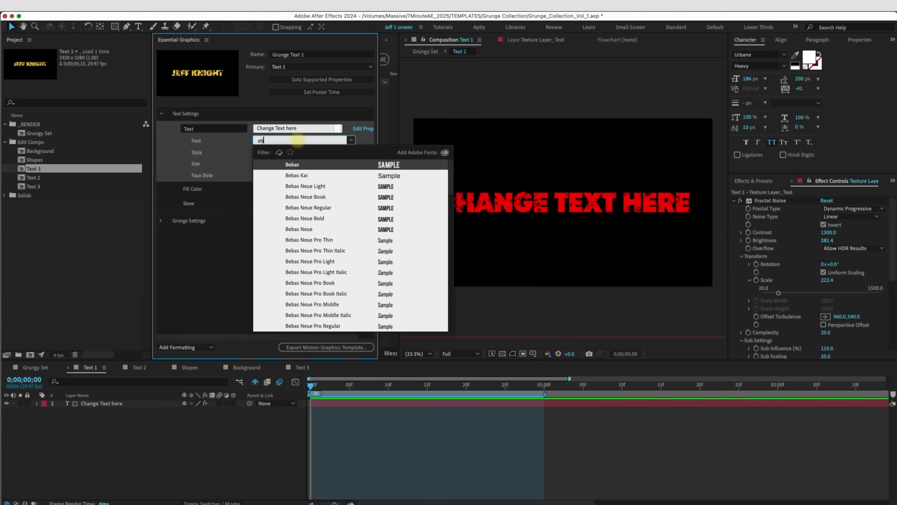
type("a")
key("BackSpace")
key("BackSpace")
key("BackSpace")
type("bebas")
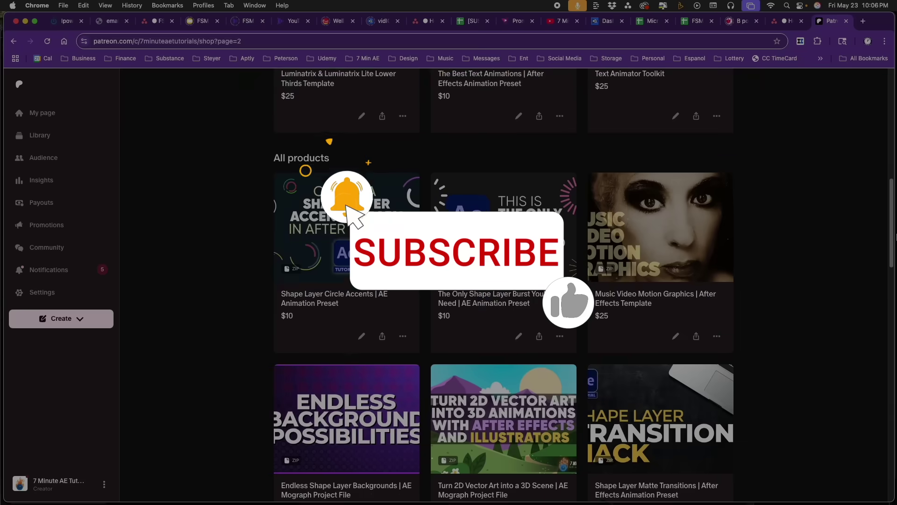
scroll(504, 280, "down", 5)
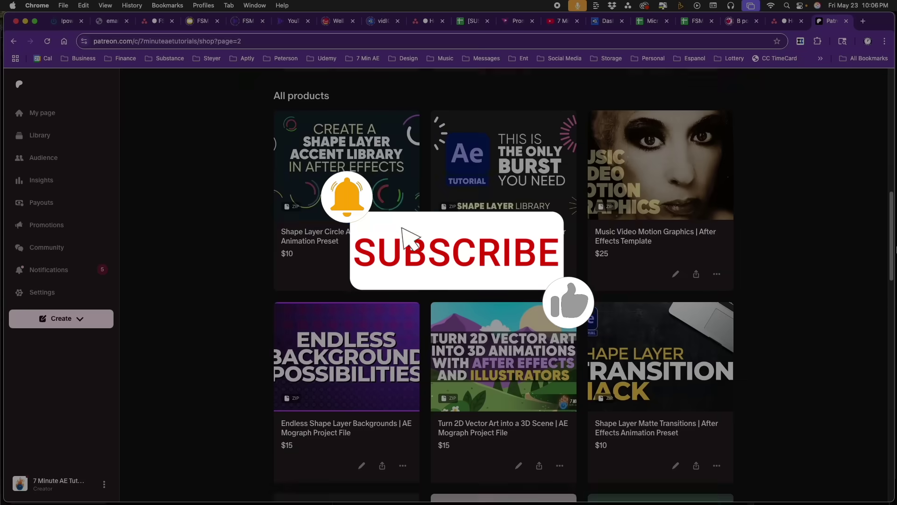
scroll(504, 280, "down", 8)
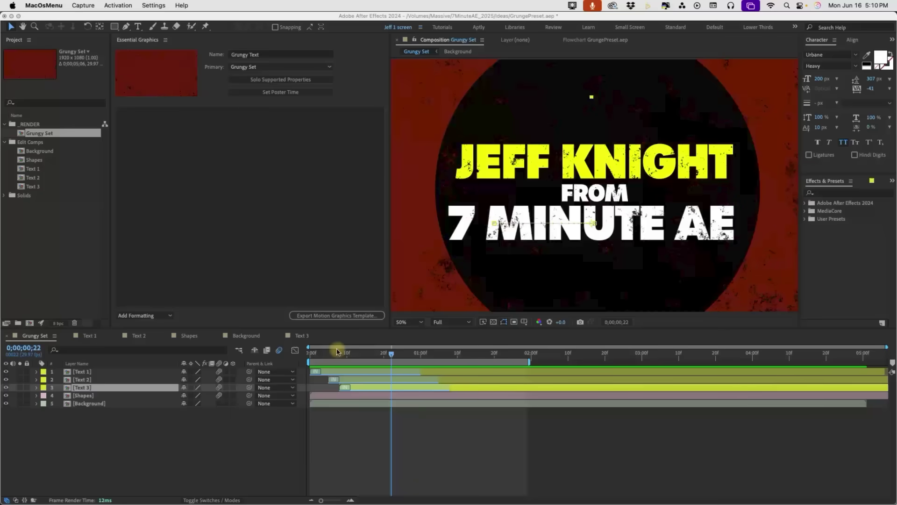
Preview the Grungy Set title animation and scrub through its opening
key("space")
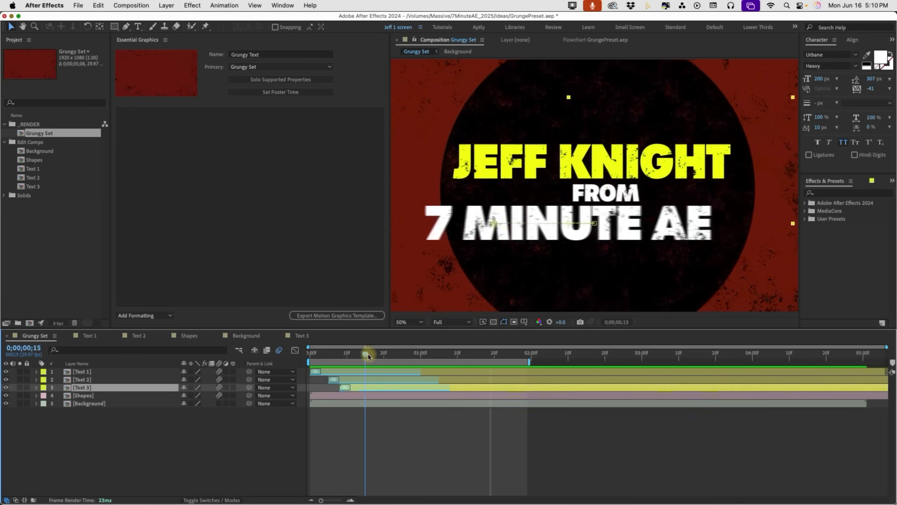
left_click(313, 351)
left_click_drag(313, 351, 431, 354)
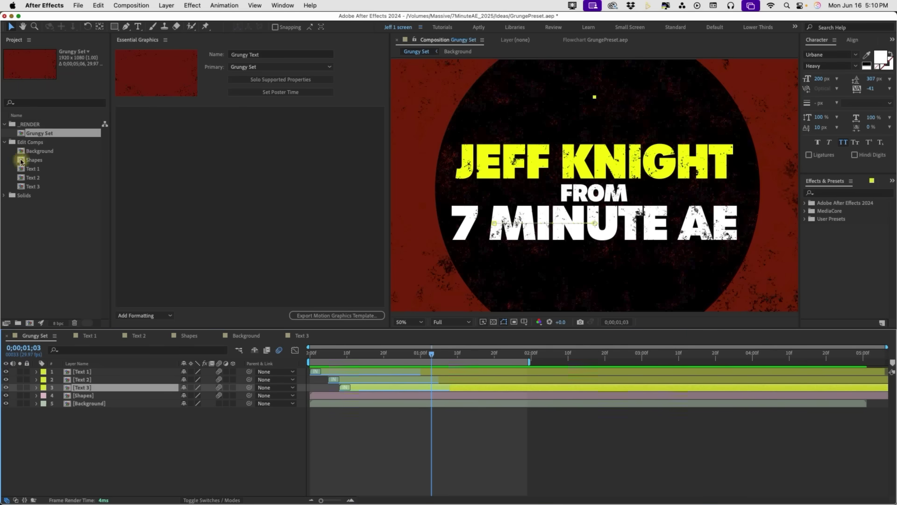
Open the Background comp in Essential Graphics to show its grunge controls
left_click(40, 150)
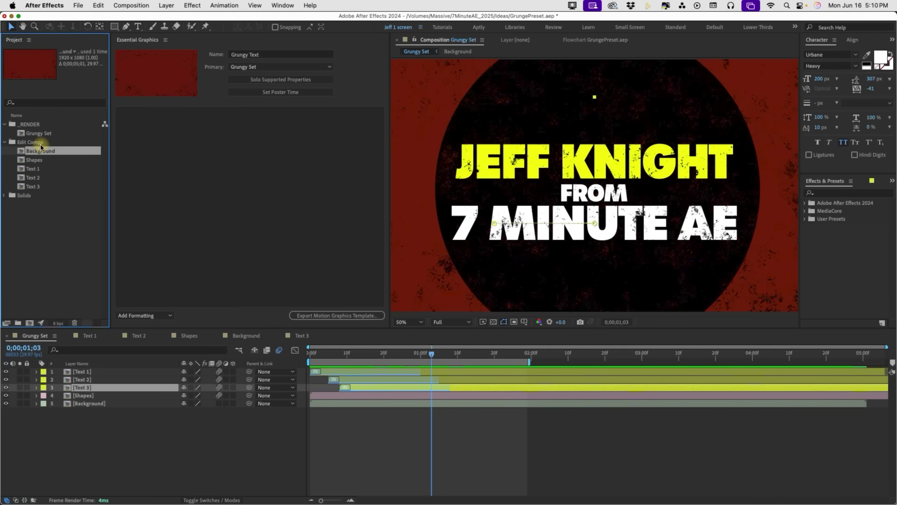
right_click(40, 151)
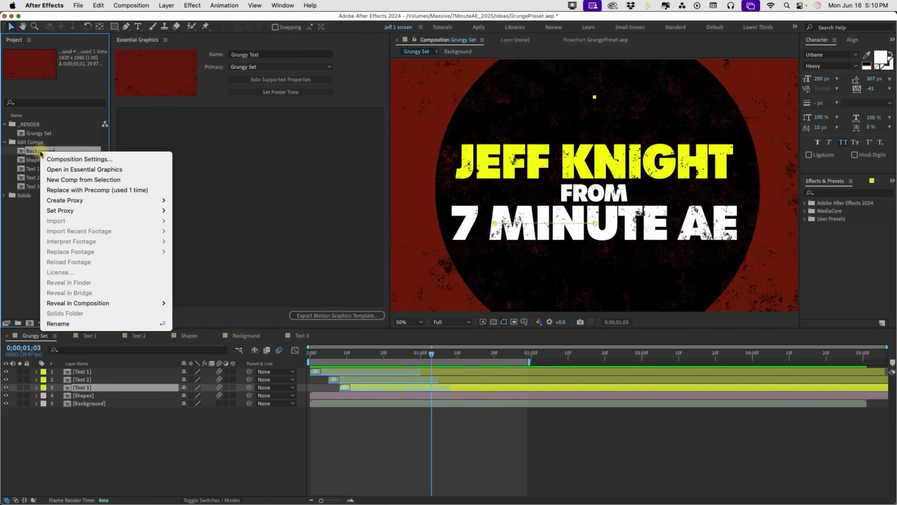
left_click(93, 171)
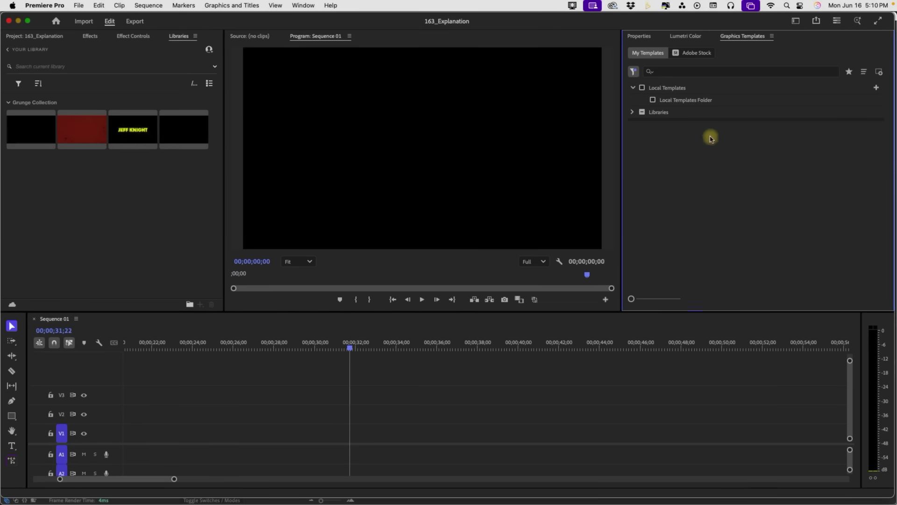
Add the MGRT/Grunge Collection folder as an enabled Local Templates source
left_click(877, 89)
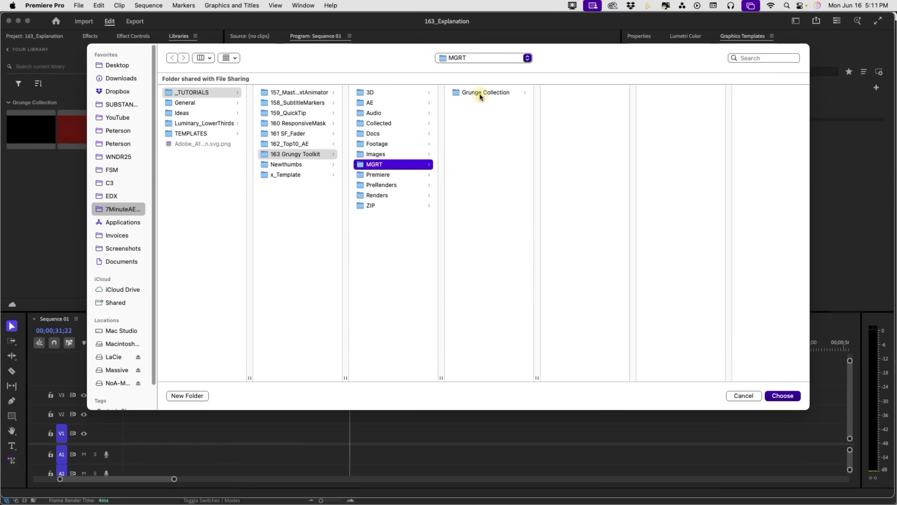
left_click(492, 93)
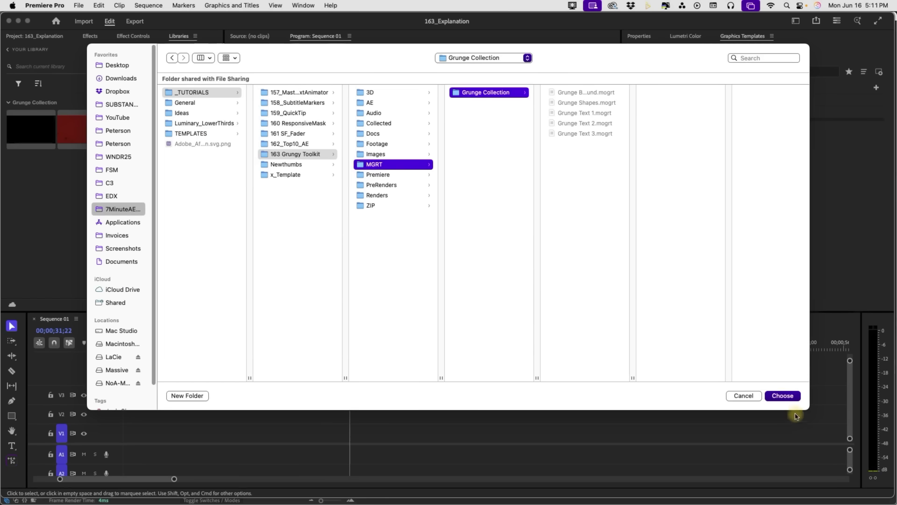
left_click(782, 395)
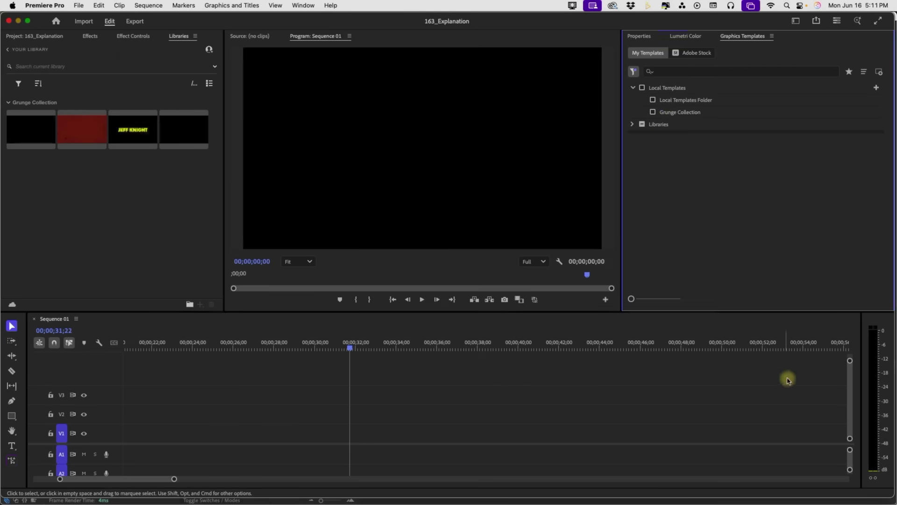
left_click(653, 112)
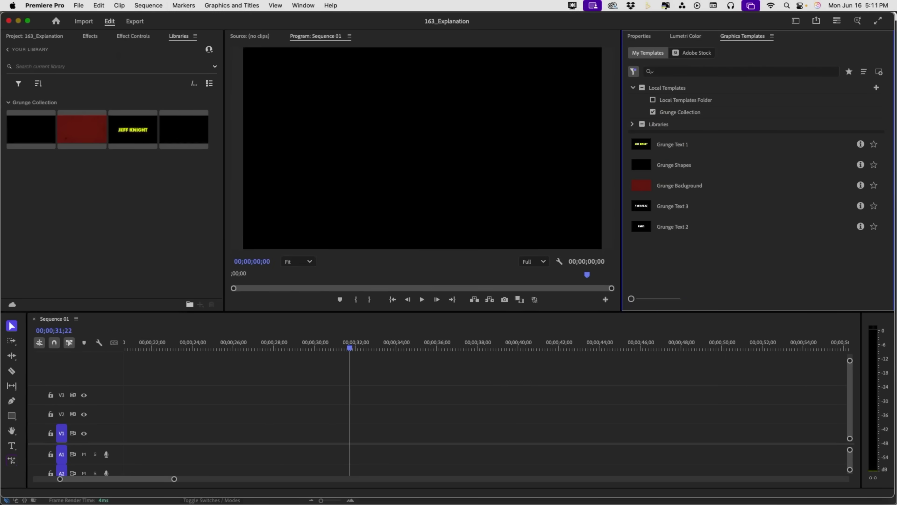
Back in After Effects, open the Text 1 comp in Essential Graphics
key("super+Tab")
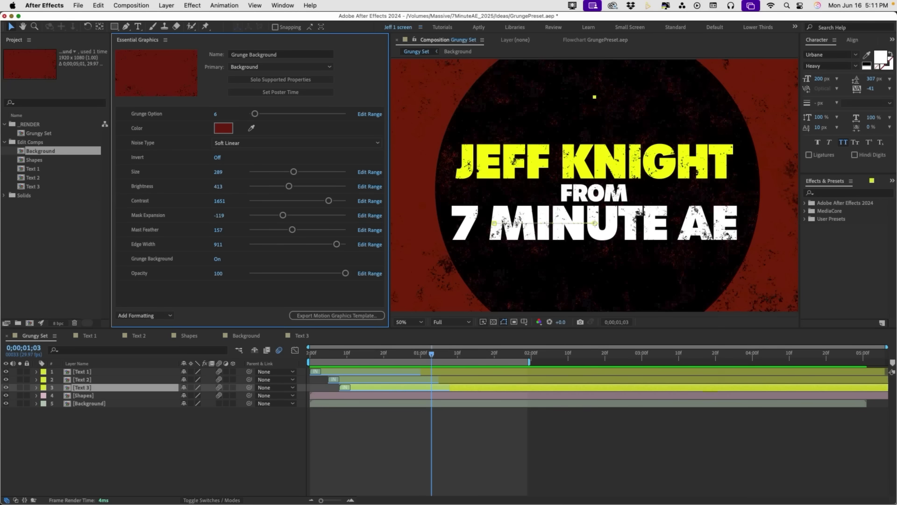
right_click(36, 168)
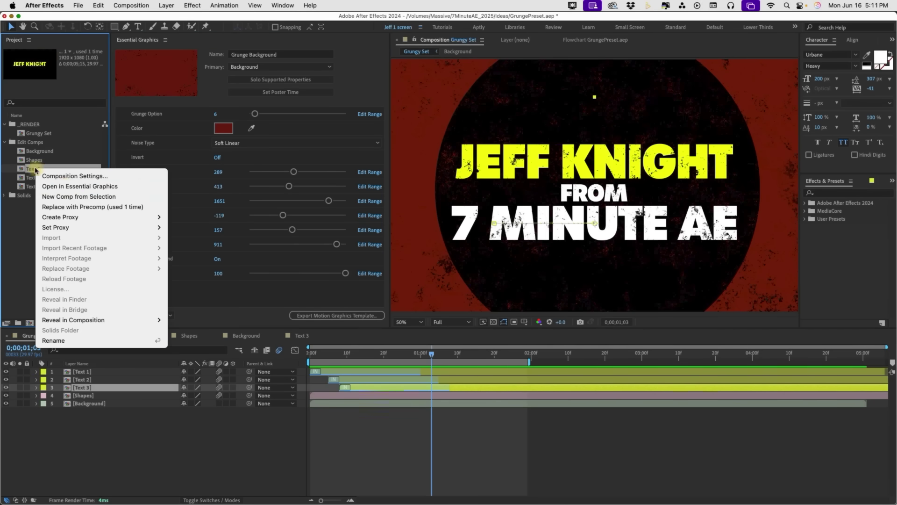
left_click(67, 186)
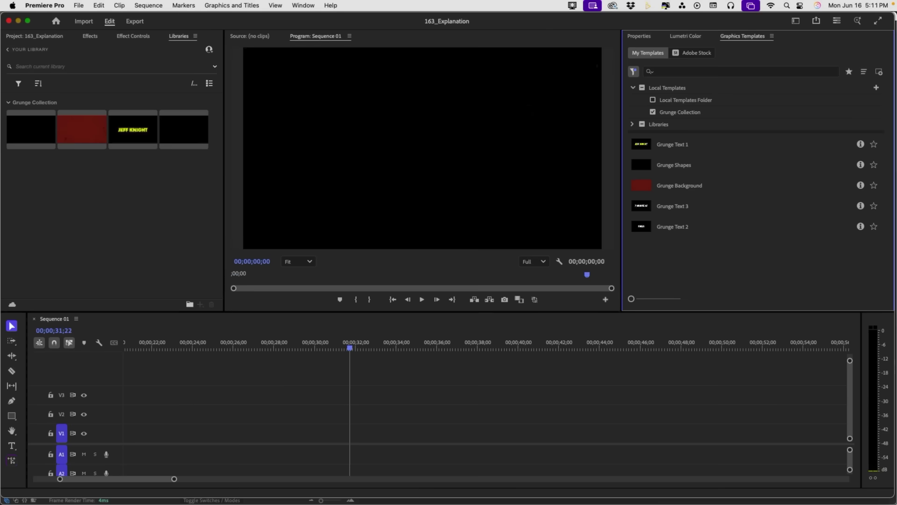
Place Grunge Background on V1 and extend it to about 00;00;43
left_click_drag(641, 185, 323, 435)
left_click_drag(425, 432, 593, 426)
left_click(669, 169)
Place Grunge Text 1 on V2 and reduce its grunge size from 477 to 447
left_click_drag(668, 168, 330, 413)
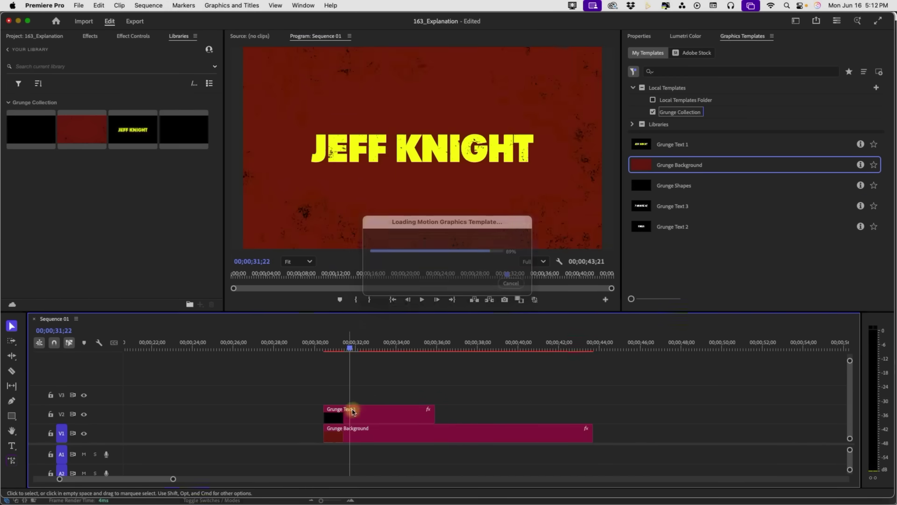
left_click(639, 36)
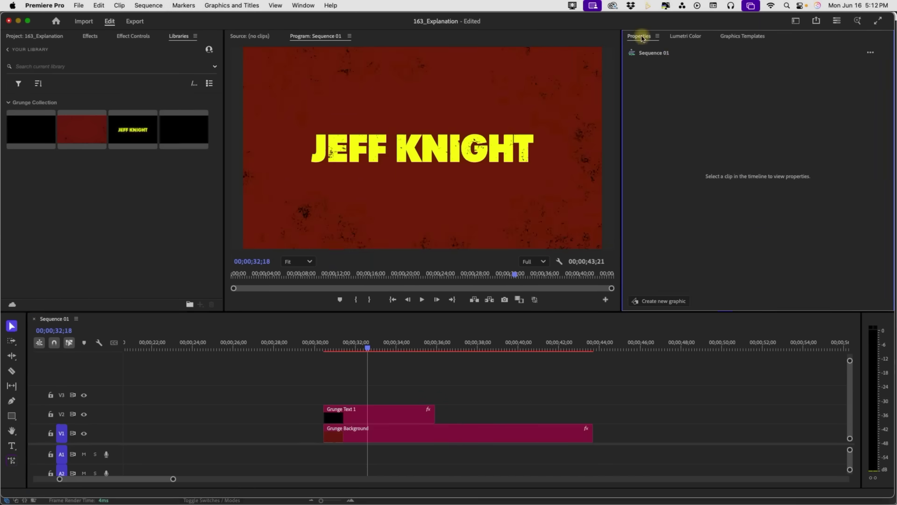
left_click(387, 414)
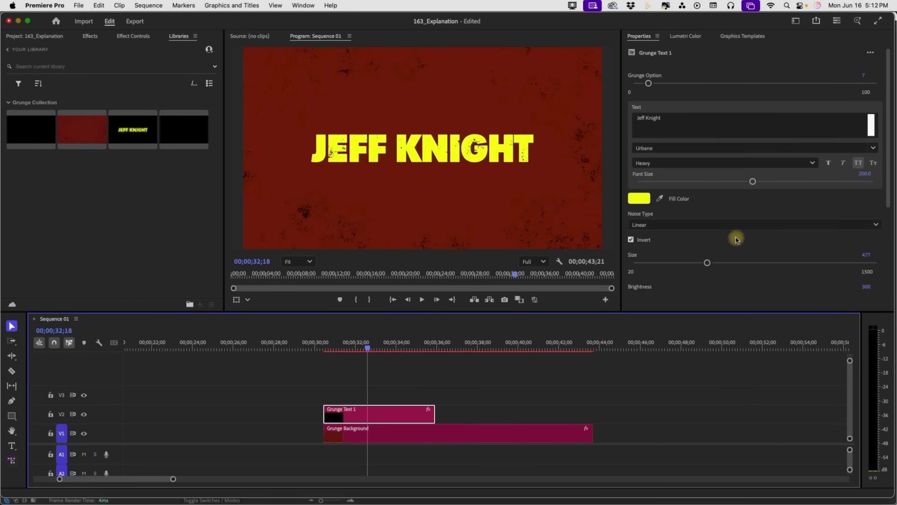
scroll(877, 154, "down", 5)
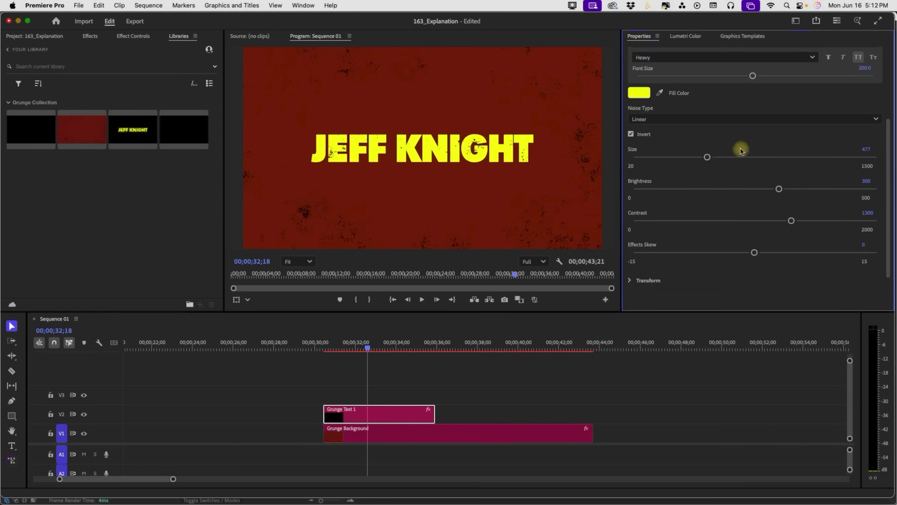
mouse_move(707, 156)
left_mouse_down()
mouse_move(695, 156)
mouse_move(704, 158)
left_mouse_up()
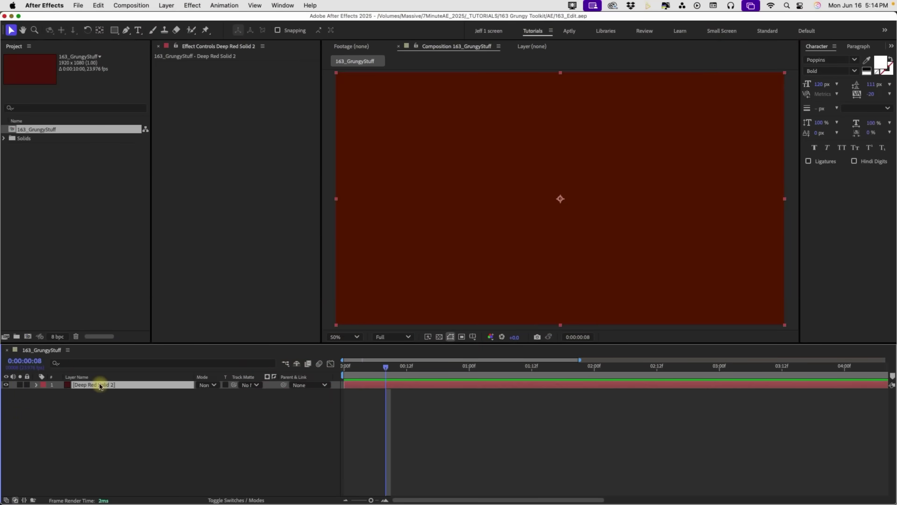
Create a new text layer at the comp centre reading 'jeff knight'
key("super+t")
left_click(535, 182)
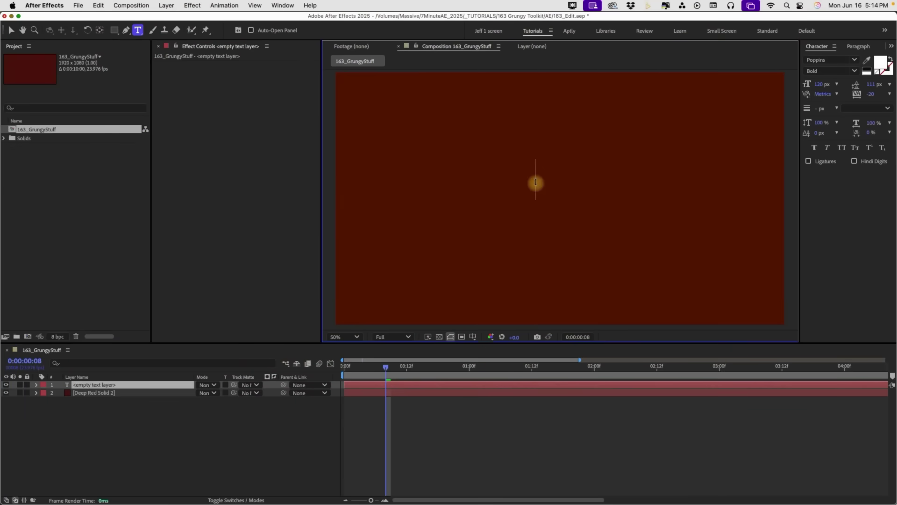
type("jeff knight")
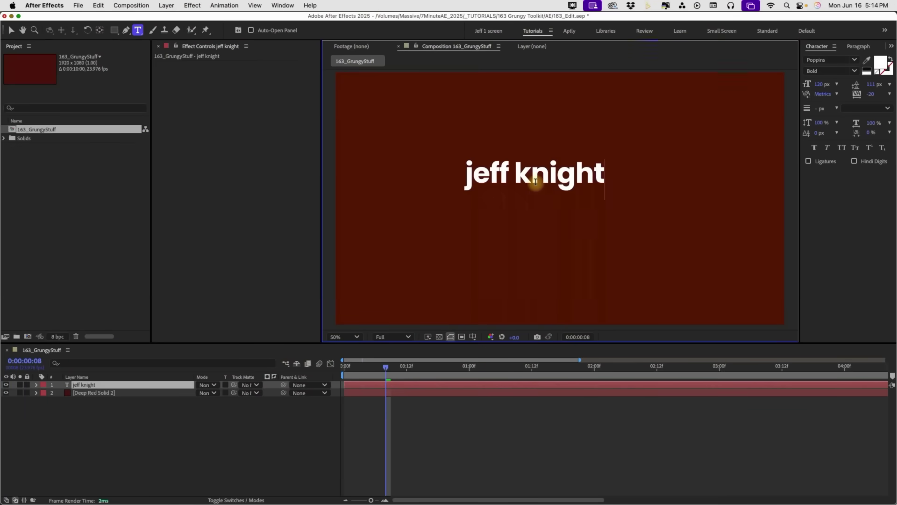
key("super+a")
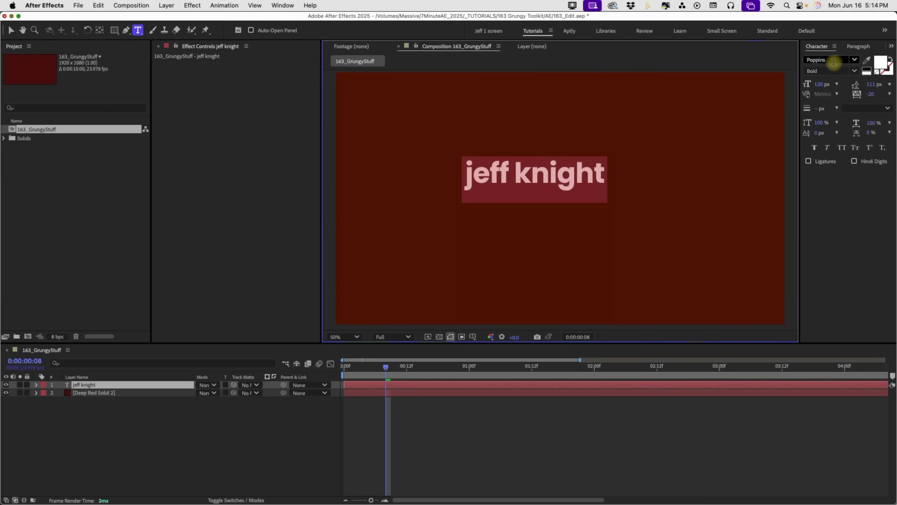
left_click(834, 62)
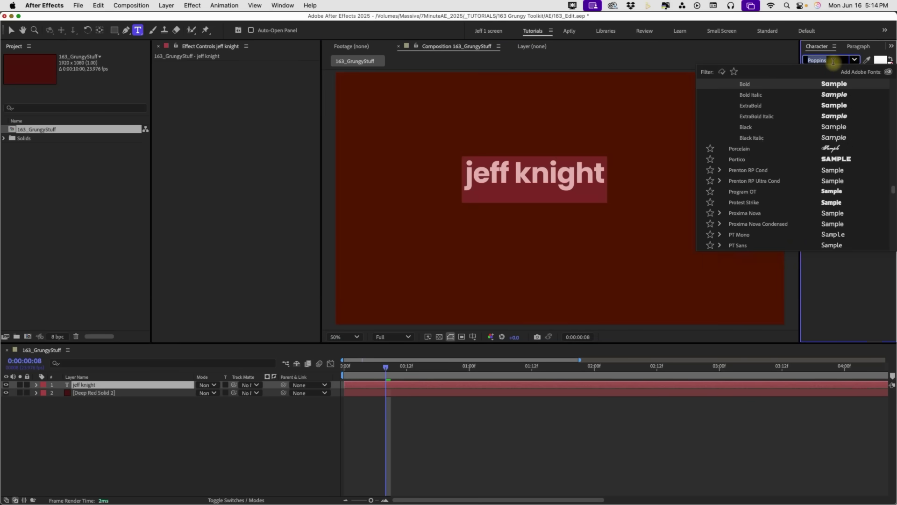
type("urbane")
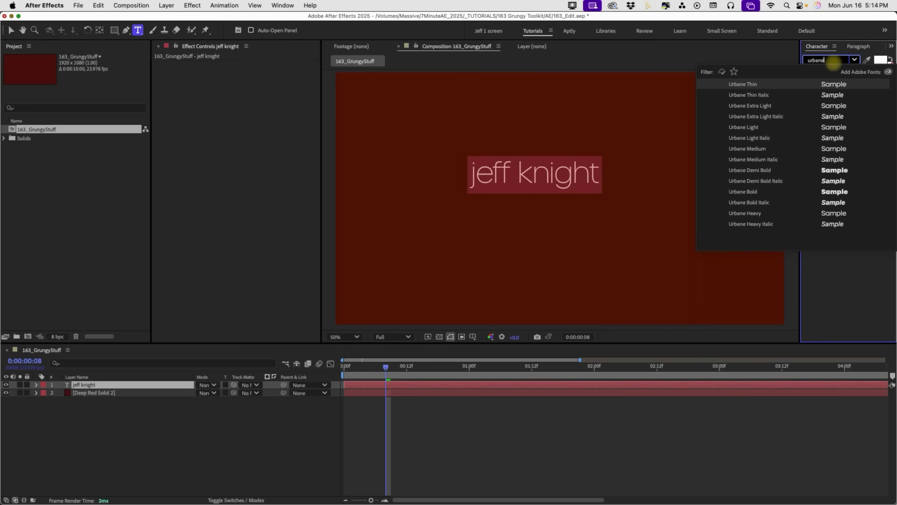
left_click(746, 214)
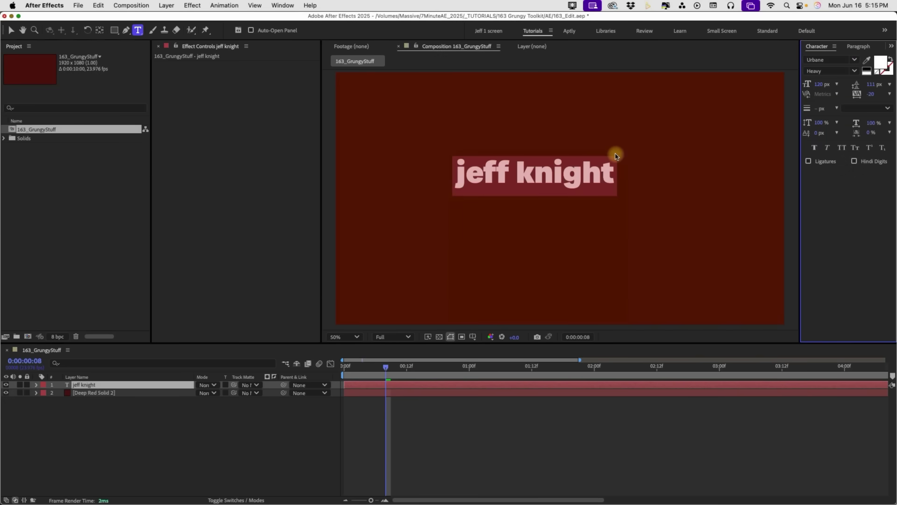
left_click(841, 147)
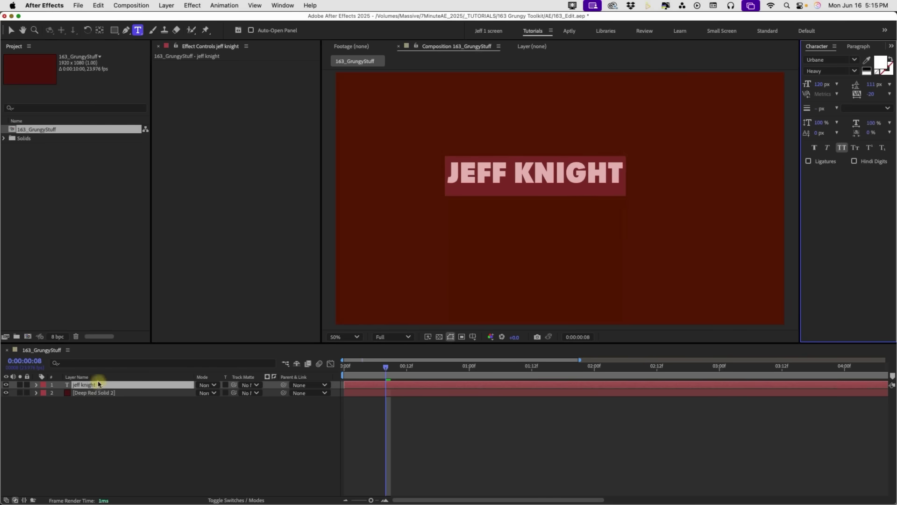
left_click(98, 385)
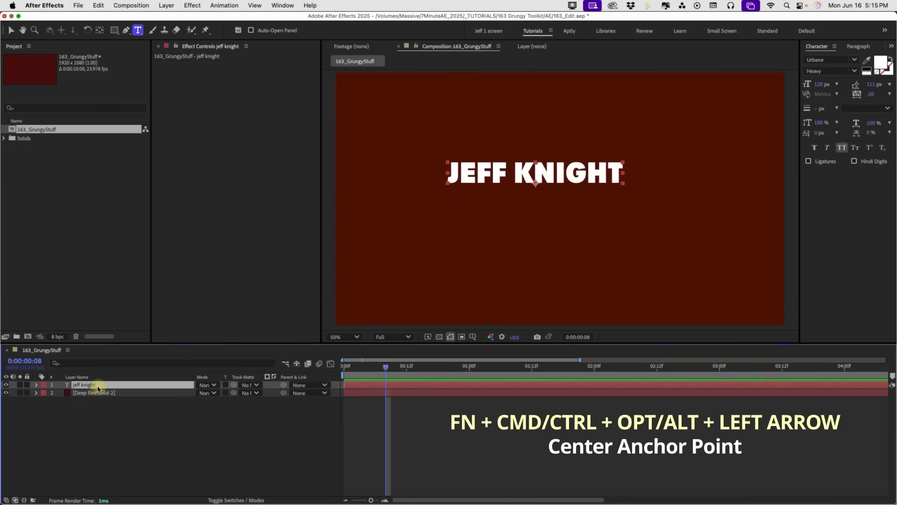
Centre the text's anchor point and centre the layer in the composition
key("super+alt+Home")
key("Home")
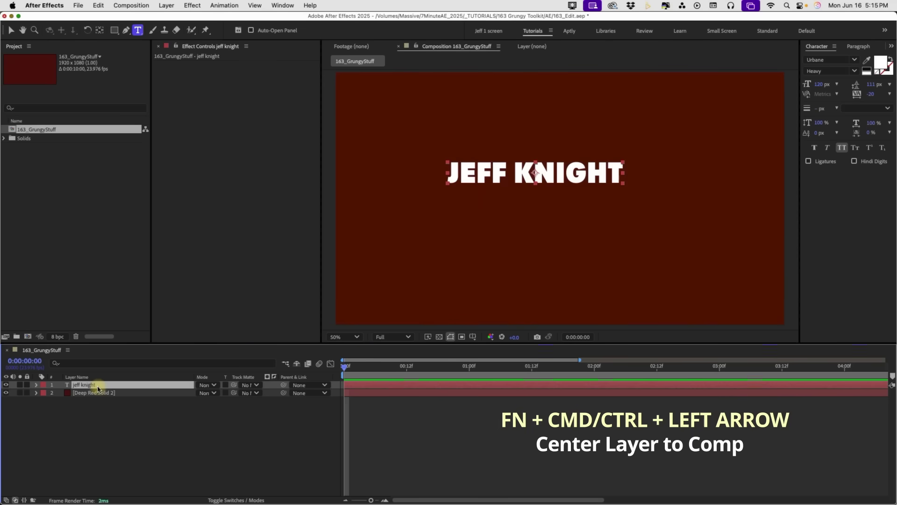
key("super+Home")
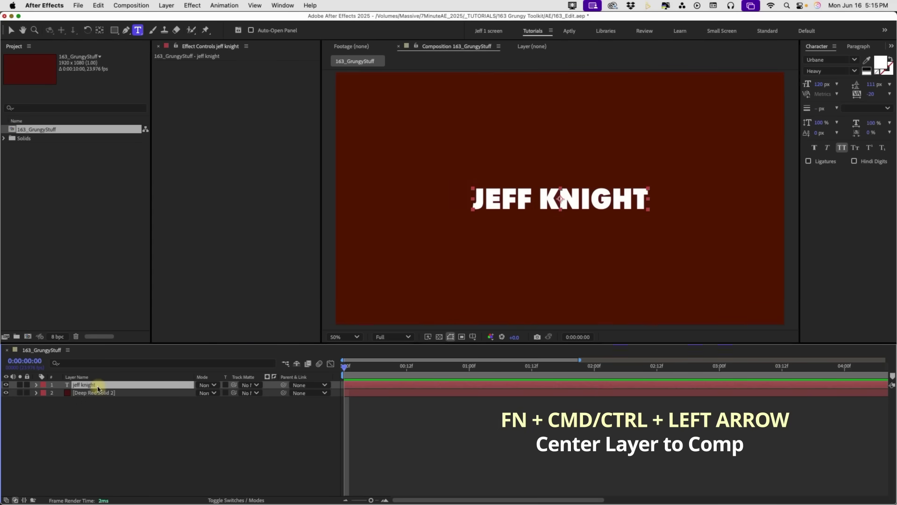
Enlarge the JEFF KNIGHT font to 180 px and open the layer's effect menu
left_click_drag(821, 85, 852, 85)
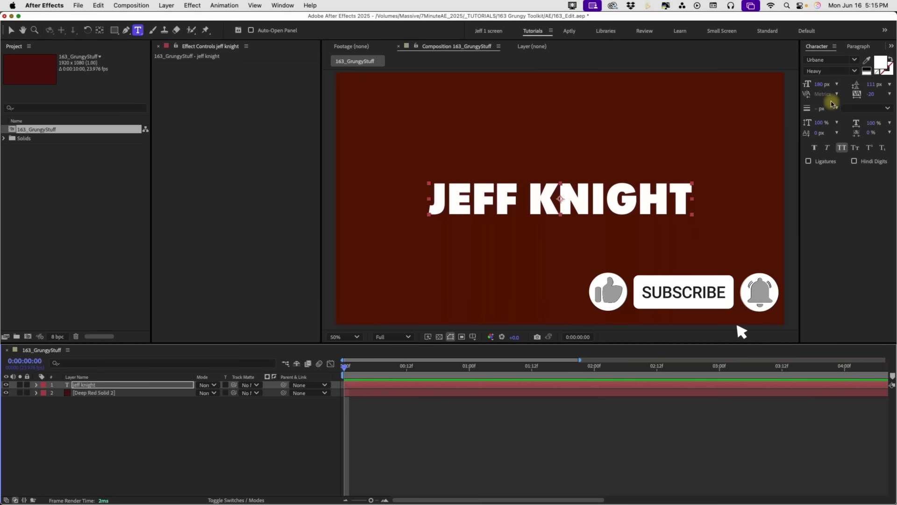
left_click(121, 386)
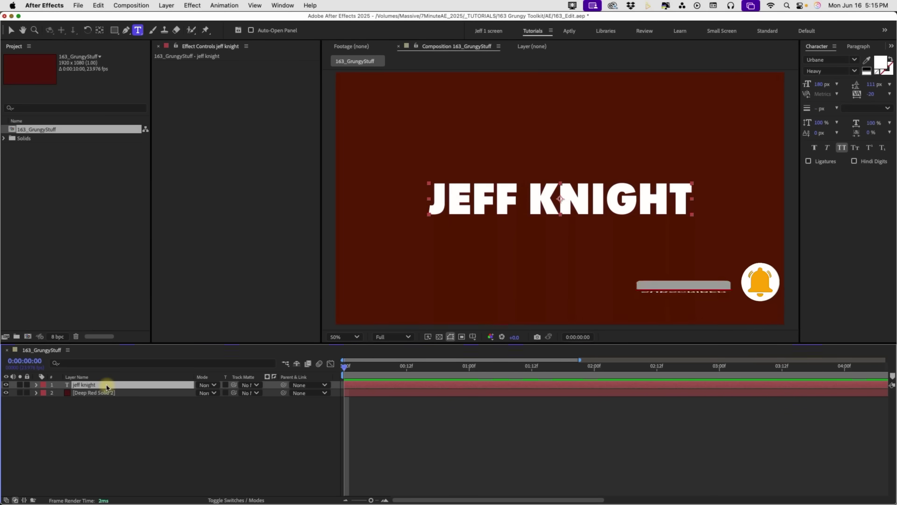
right_click(107, 384)
mouse_move(133, 356)
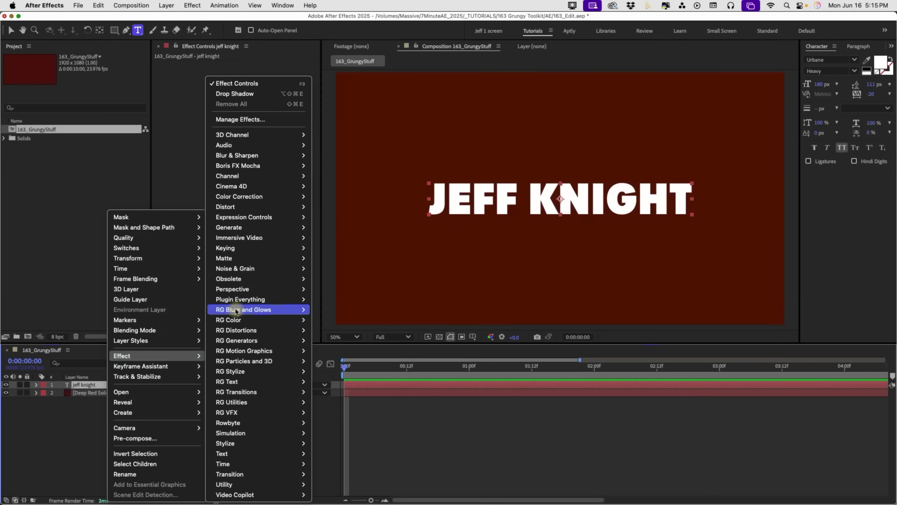
mouse_move(243, 270)
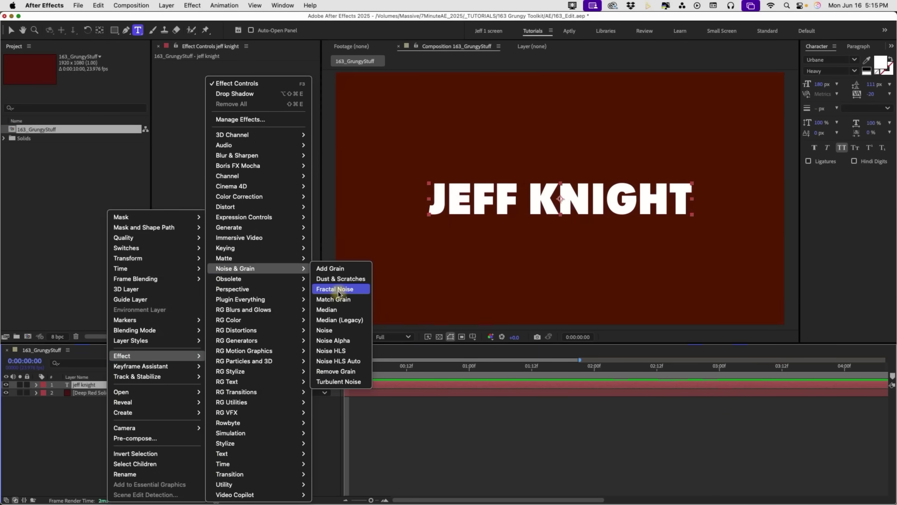
left_click(337, 290)
left_click(297, 72)
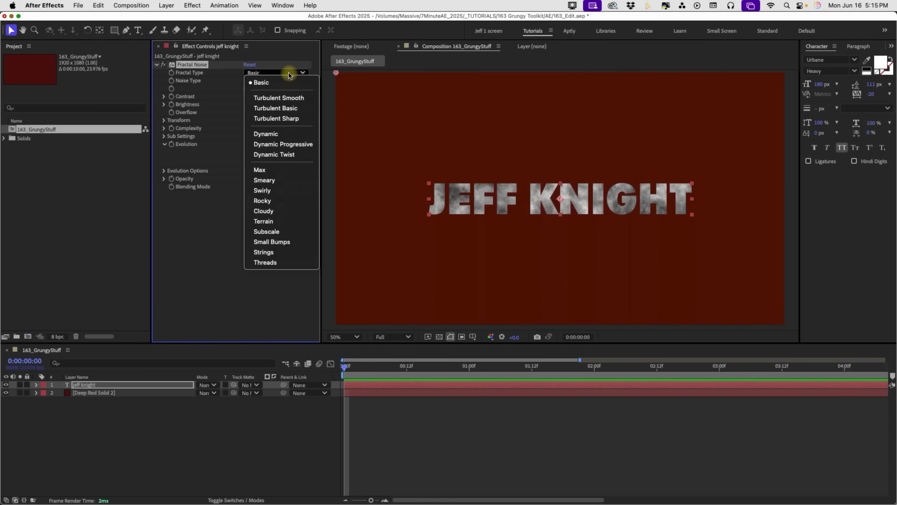
left_click(283, 144)
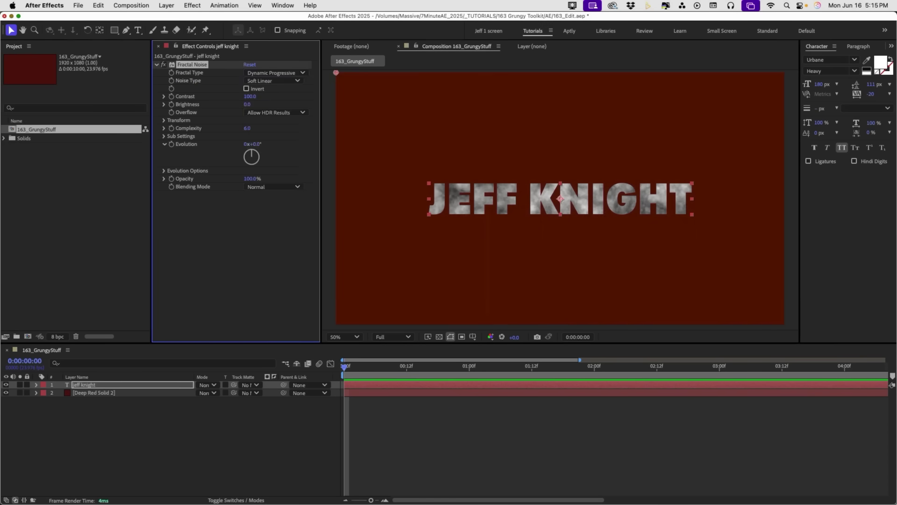
left_click(265, 81)
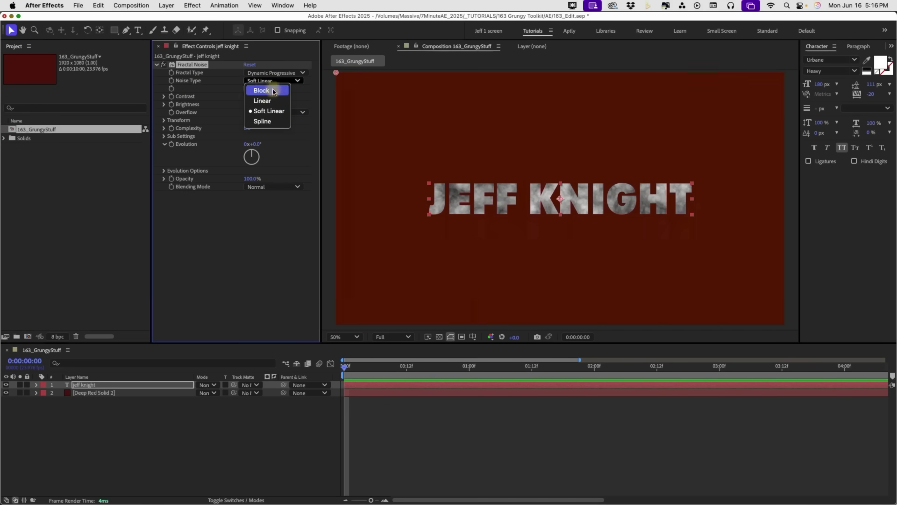
left_click(246, 100)
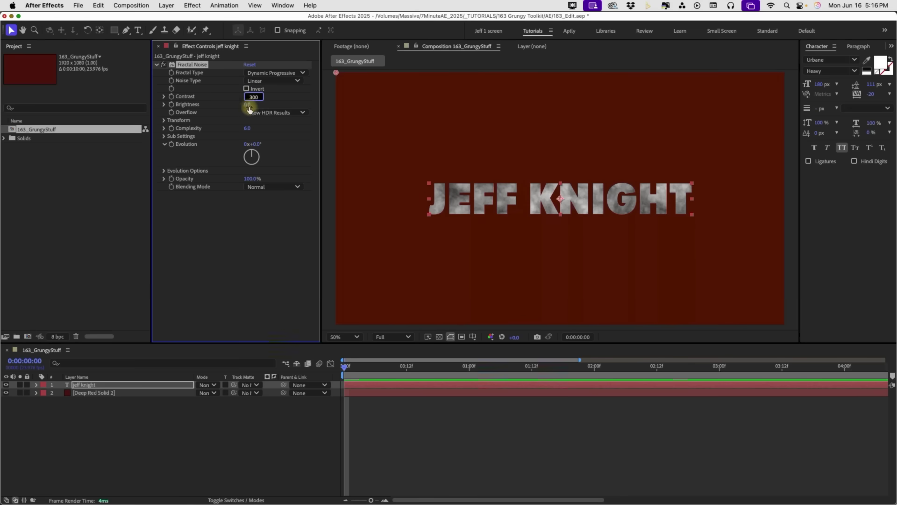
Set the noise contrast to 1300, brightness to 300 and scale to 475
left_click(248, 105)
type("30")
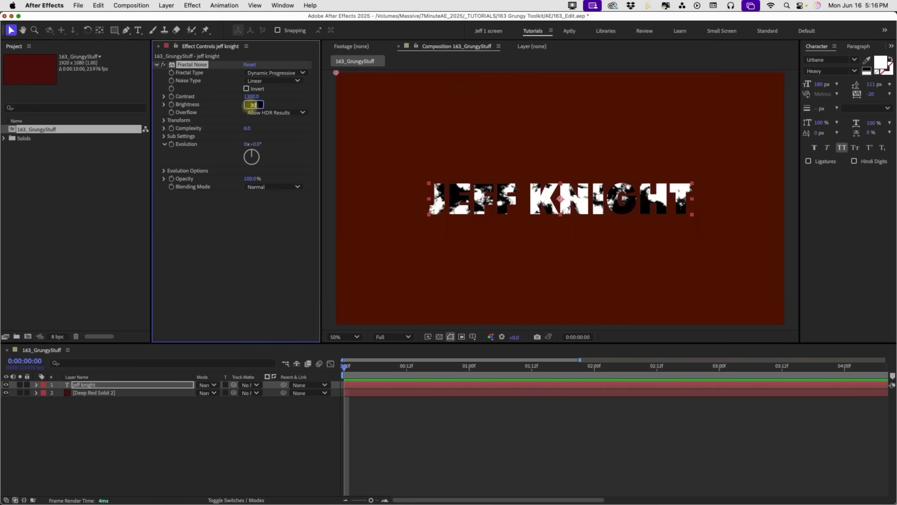
type("0")
key("Return")
left_click(164, 120)
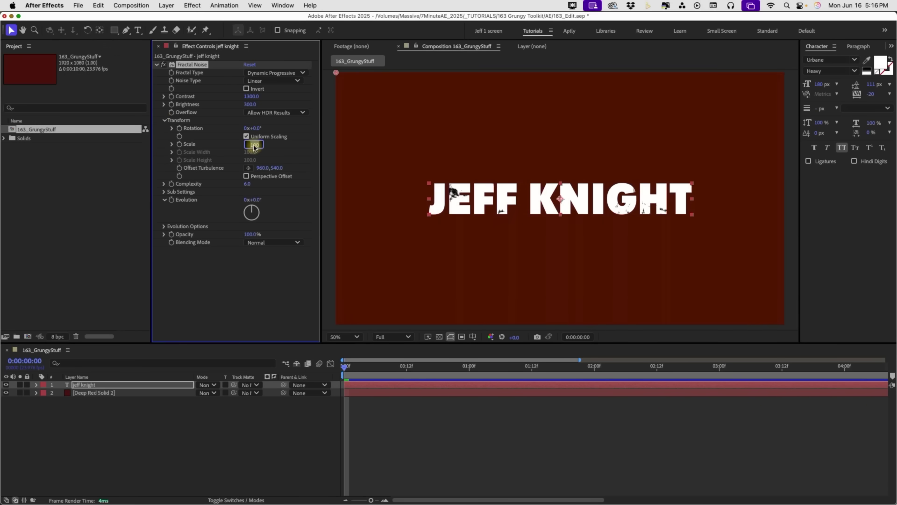
left_click(254, 144)
type("475")
key("Return")
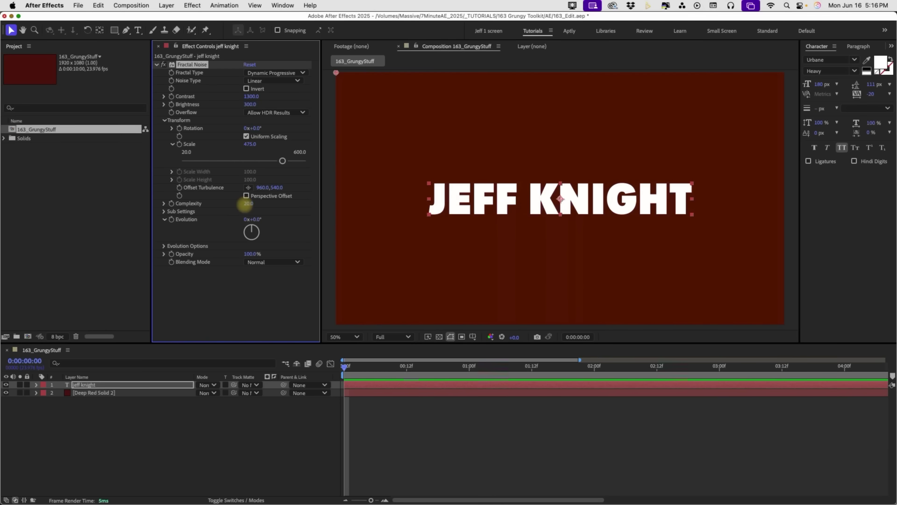
Set Sub Scaling to 20 and the noise blending mode to Multiply
left_click(164, 211)
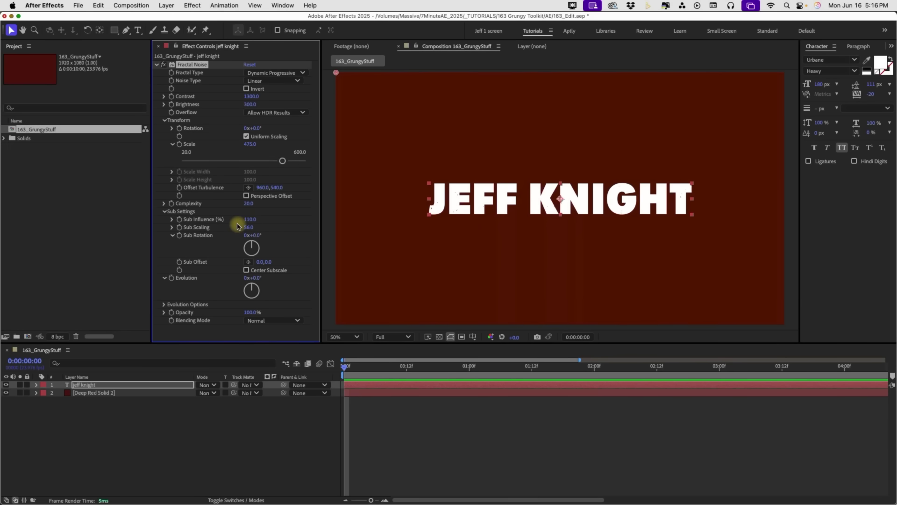
left_click(250, 228)
key("Return")
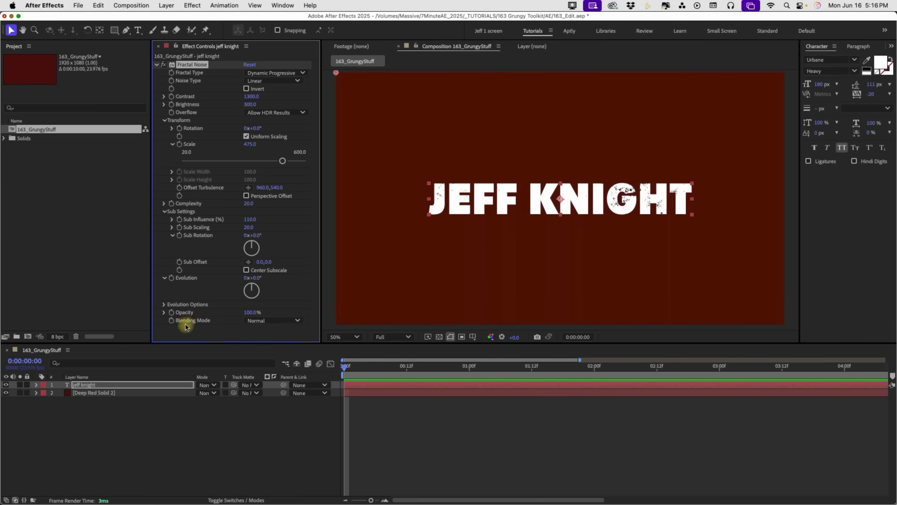
left_click(290, 321)
left_click(274, 342)
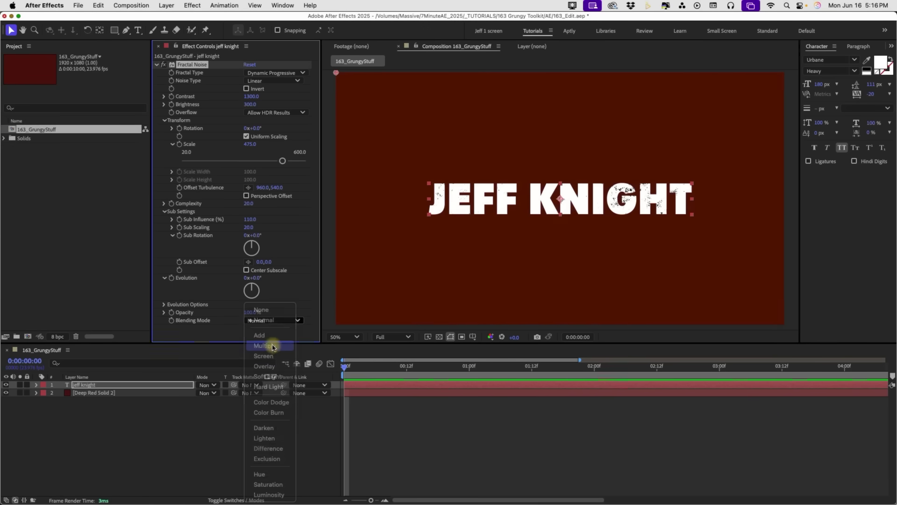
key("slash")
key("comma")
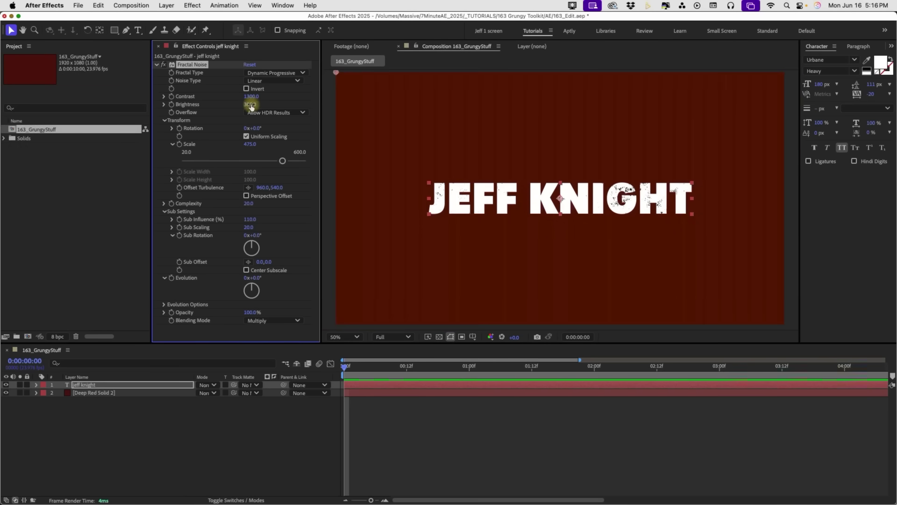
Lower the noise brightness, raise contrast to 1311 and pick a new random seed
left_click_drag(251, 106, 236, 93)
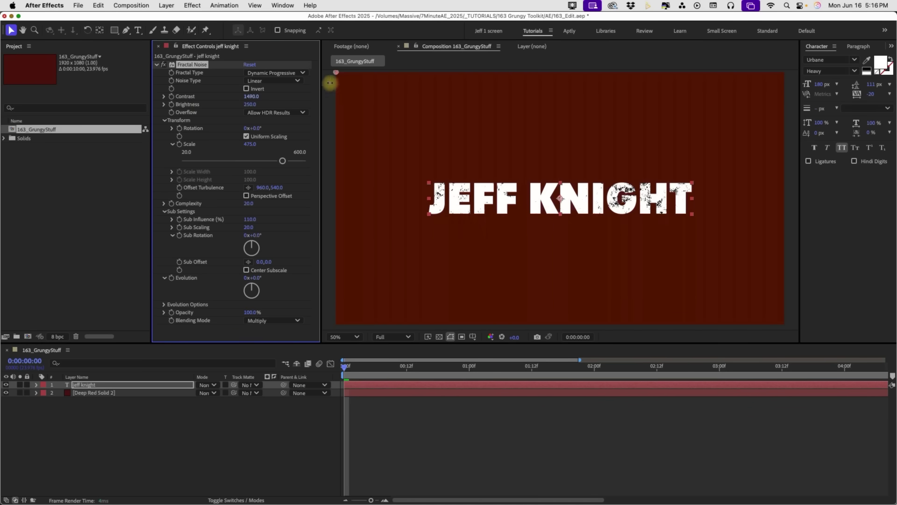
mouse_move(249, 96)
left_mouse_down()
mouse_move(255, 91)
mouse_move(164, 102)
mouse_move(243, 92)
left_mouse_up()
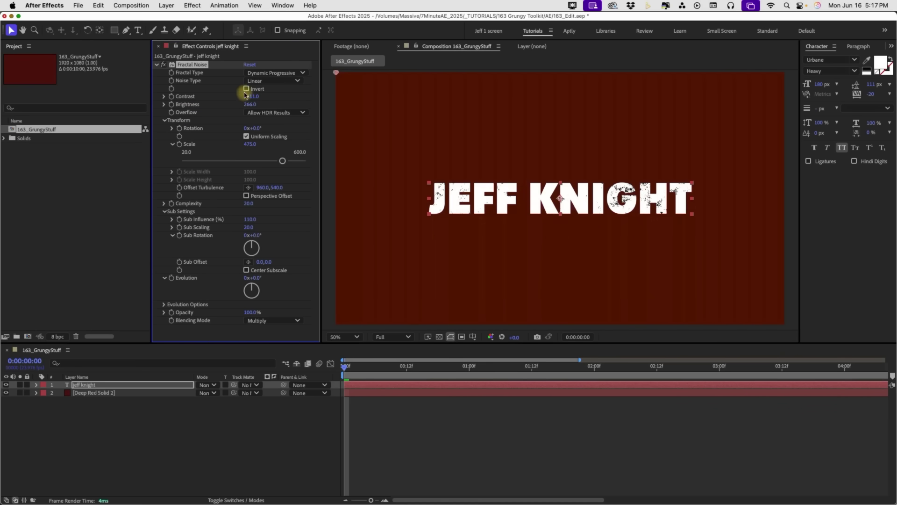
left_click(163, 306)
scroll(187, 304, "down", 1)
left_click(249, 321)
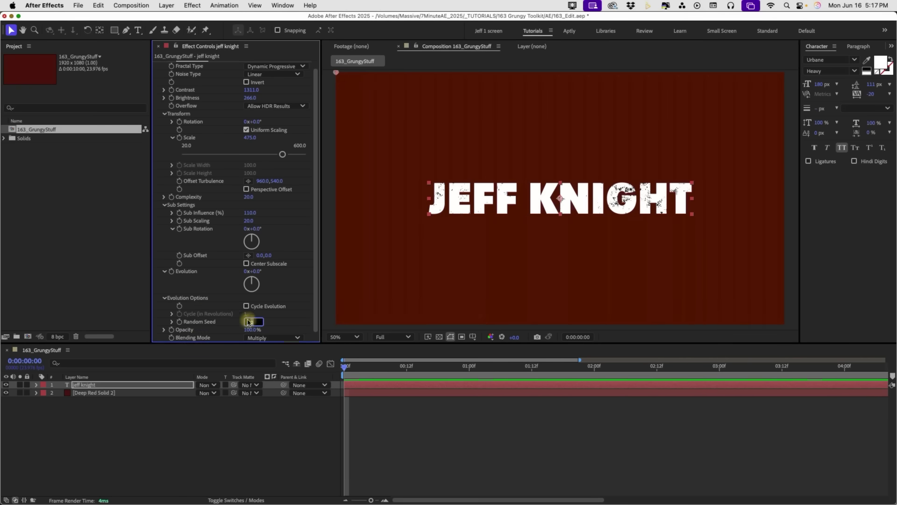
left_click(248, 319)
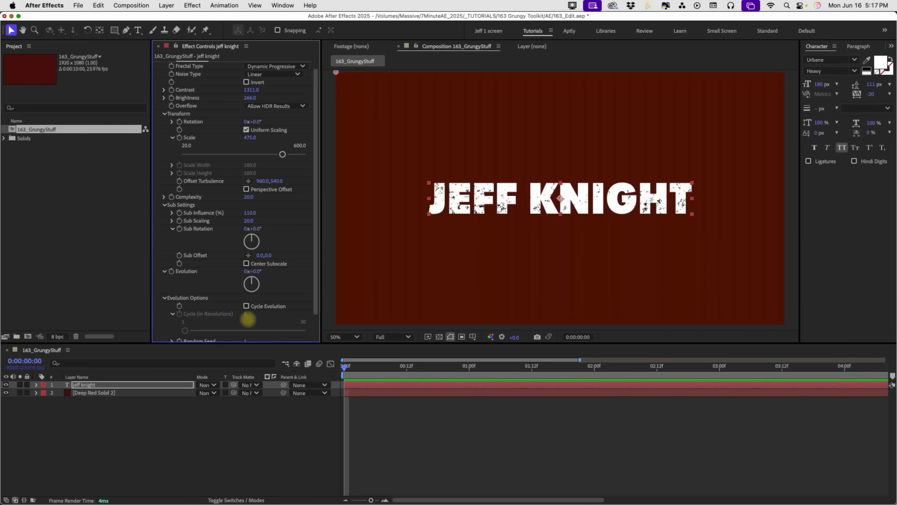
scroll(250, 314, "down", 3)
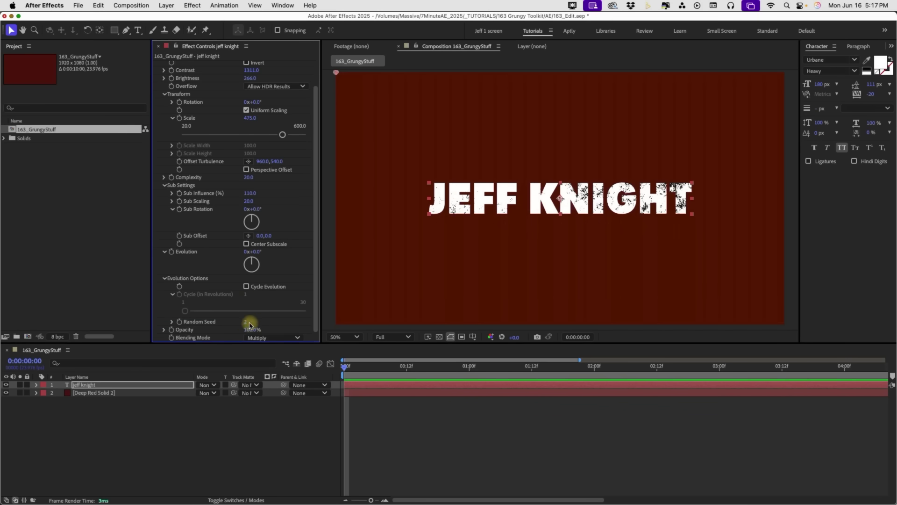
left_click_drag(245, 321, 249, 321)
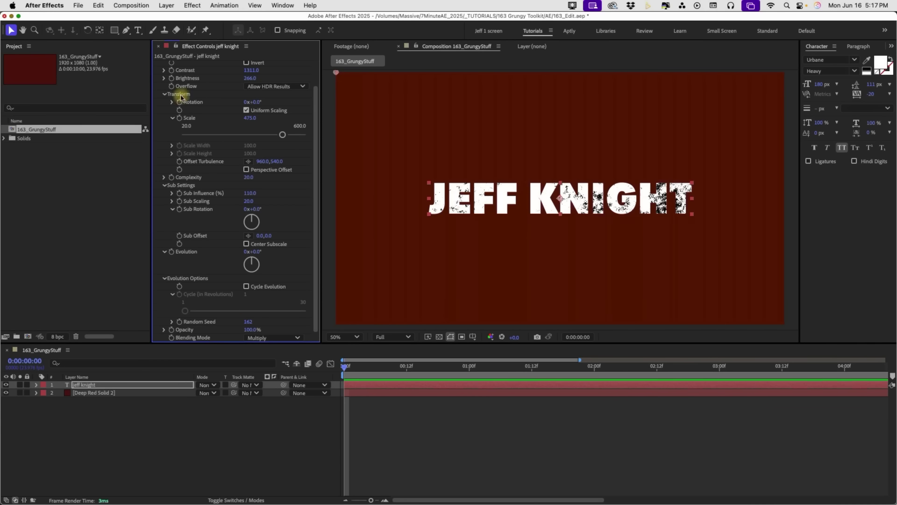
Shrink the noise scale to 200 and fine-tune brightness to about 383
left_click(164, 186)
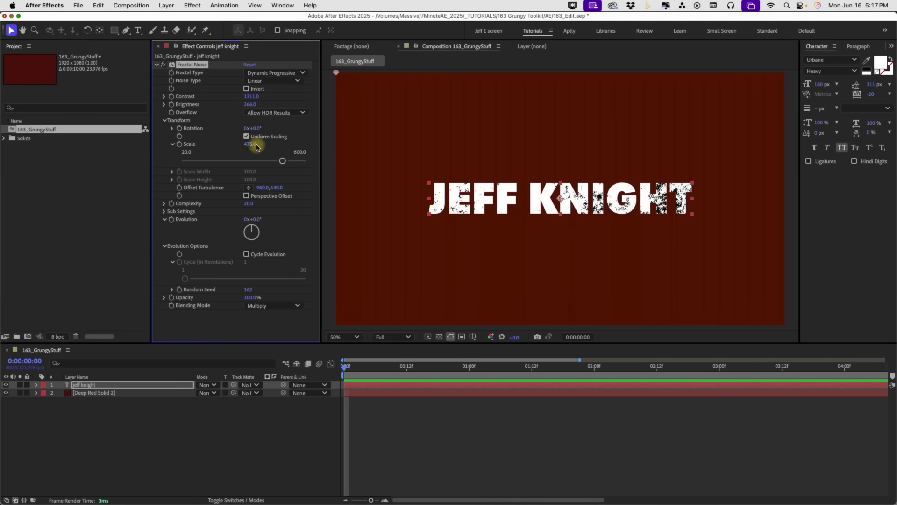
left_click_drag(249, 146, 133, 145)
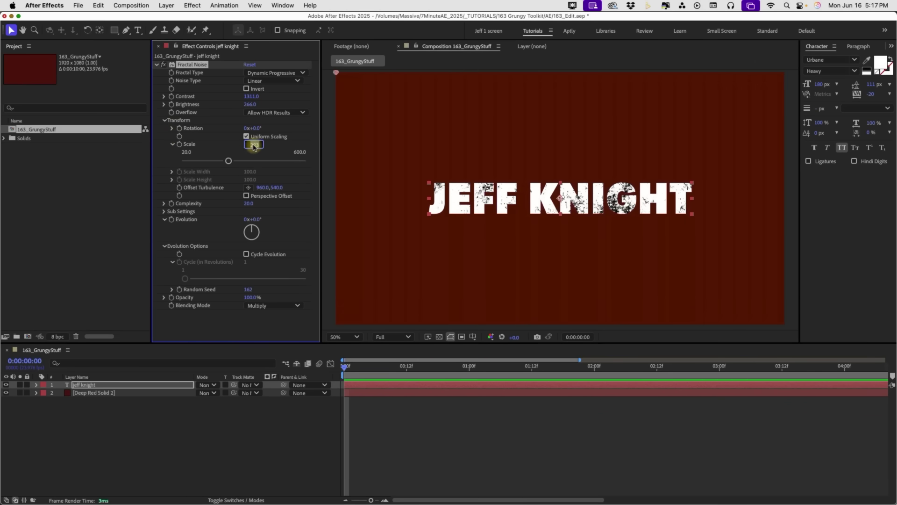
type("00")
key("Return")
left_click_drag(250, 104, 283, 99)
left_click_drag(229, 290, 241, 289)
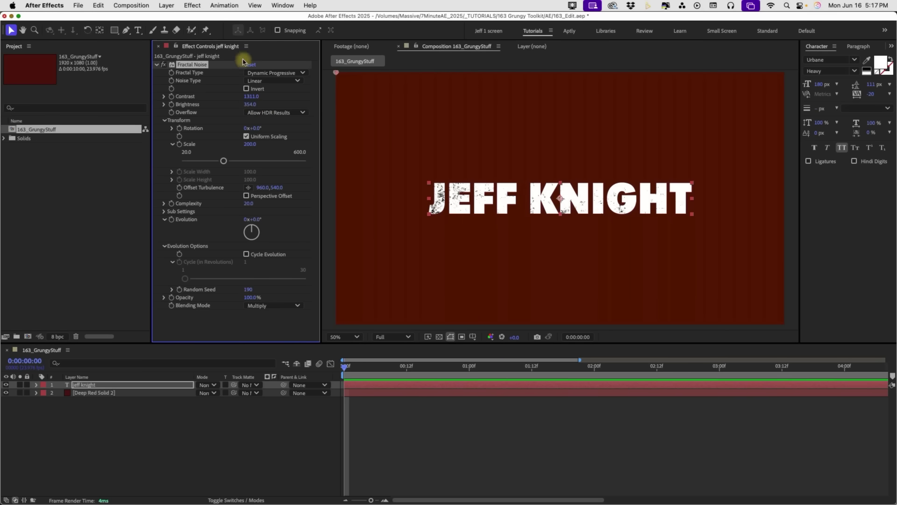
mouse_move(251, 105)
left_mouse_down()
mouse_move(200, 100)
mouse_move(253, 102)
left_mouse_up()
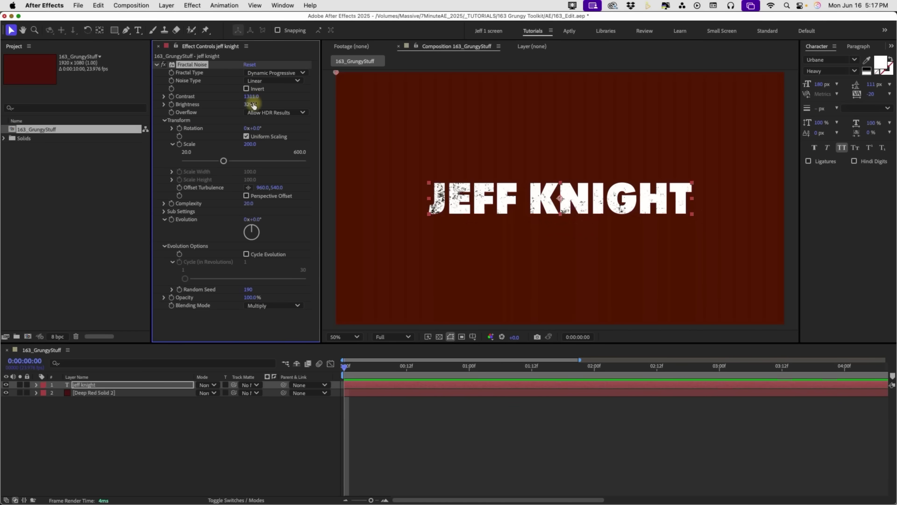
mouse_move(253, 102)
left_mouse_down()
mouse_move(208, 100)
mouse_move(267, 97)
left_mouse_up()
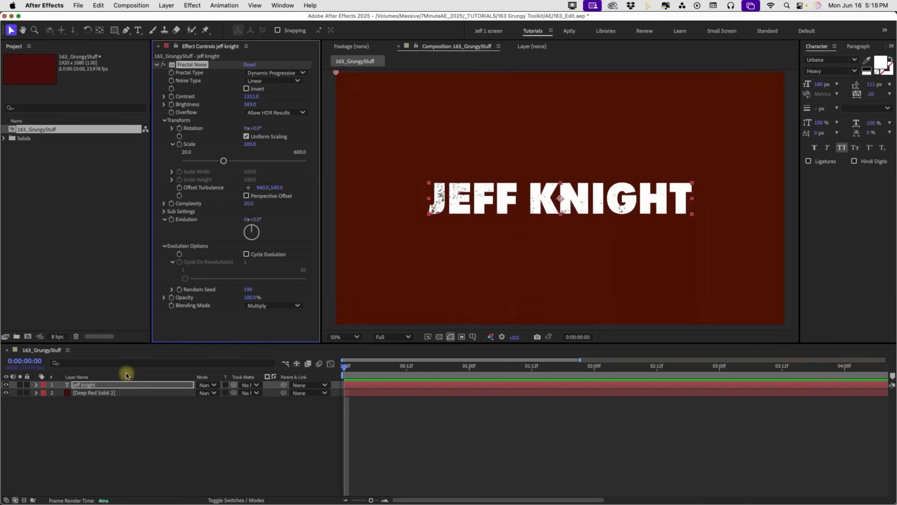
Create a new pure white solid layer, White Solid 3
left_click(122, 414)
key("super+y")
left_click(447, 332)
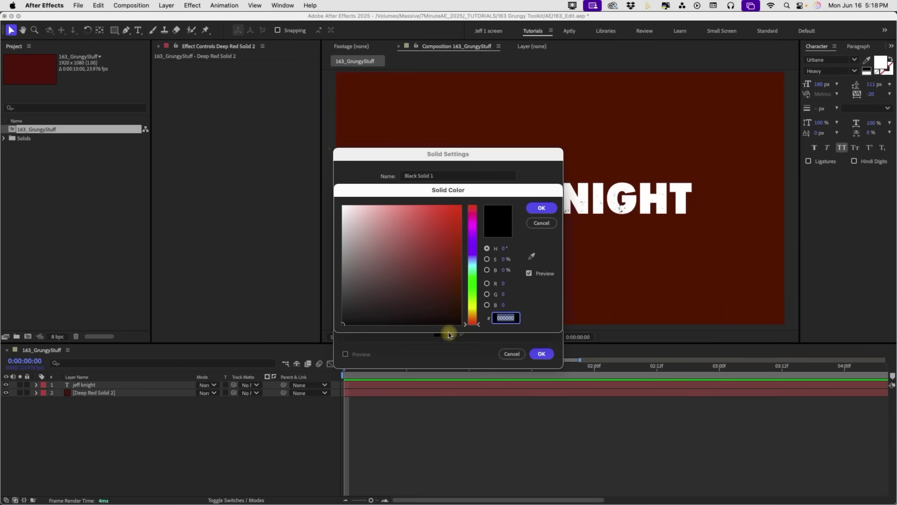
left_click(397, 260)
left_click_drag(397, 260, 322, 150)
left_click(542, 208)
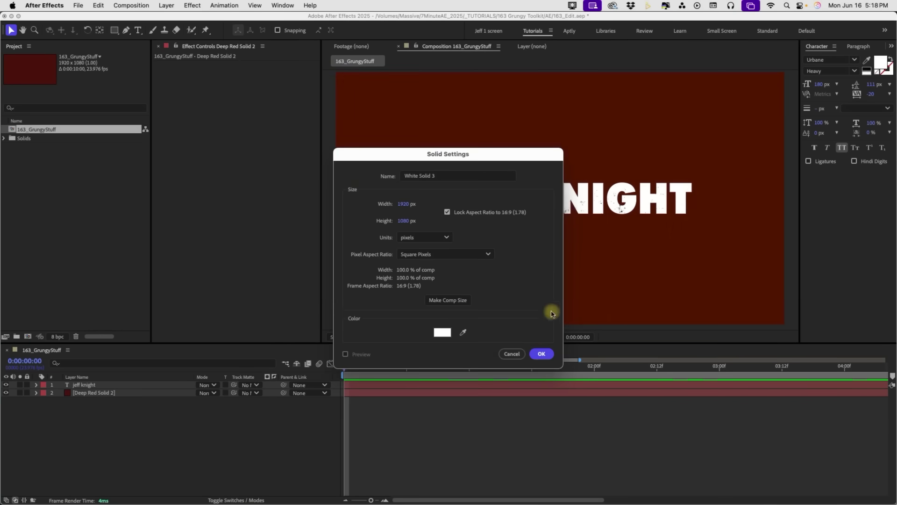
left_click(542, 353)
Copy the Fractal Noise from jeff knight and paste it onto White Solid 3
left_click(118, 395)
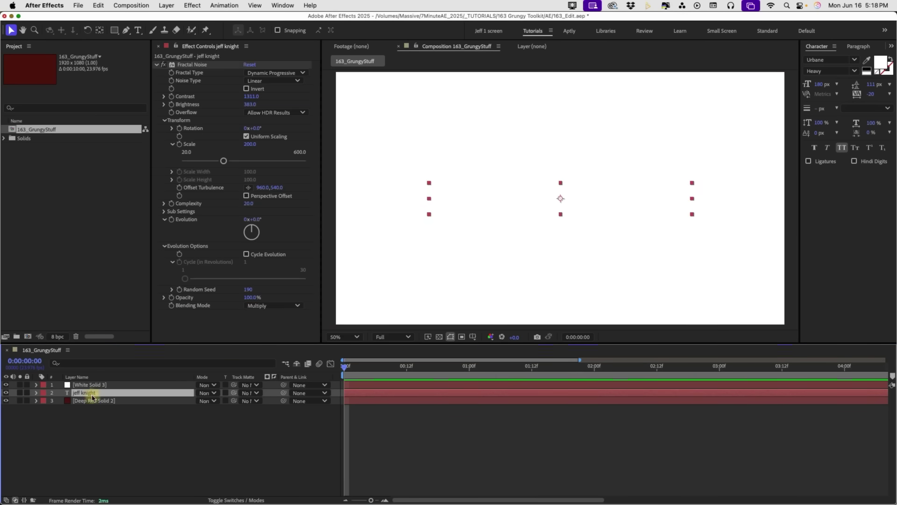
left_click(205, 65)
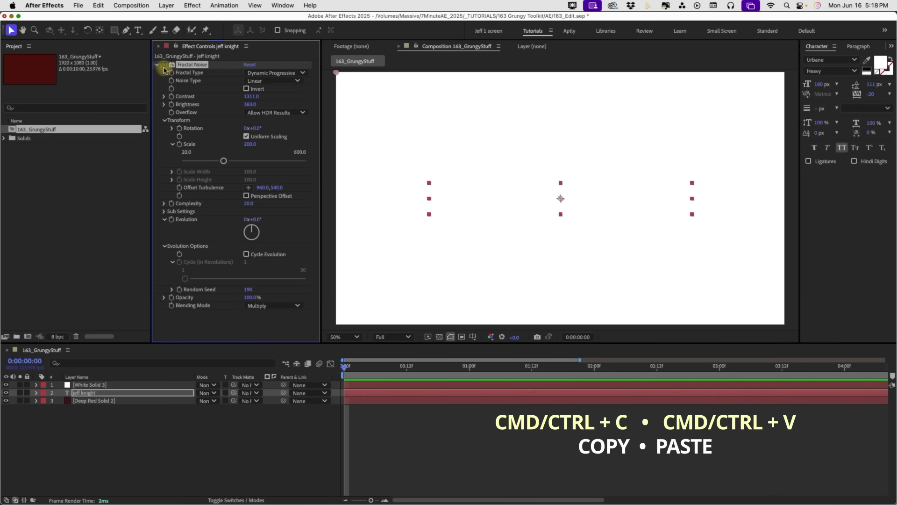
left_click(20, 393)
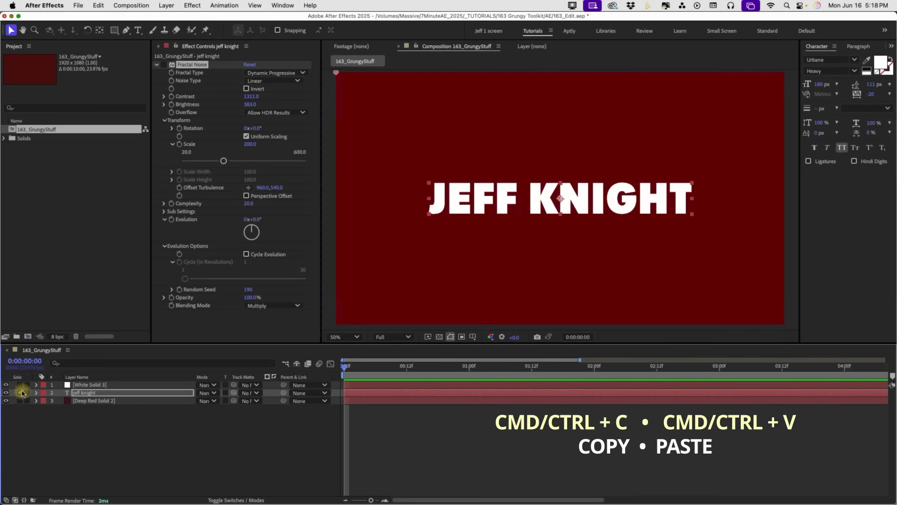
left_click(21, 393)
left_click(105, 383)
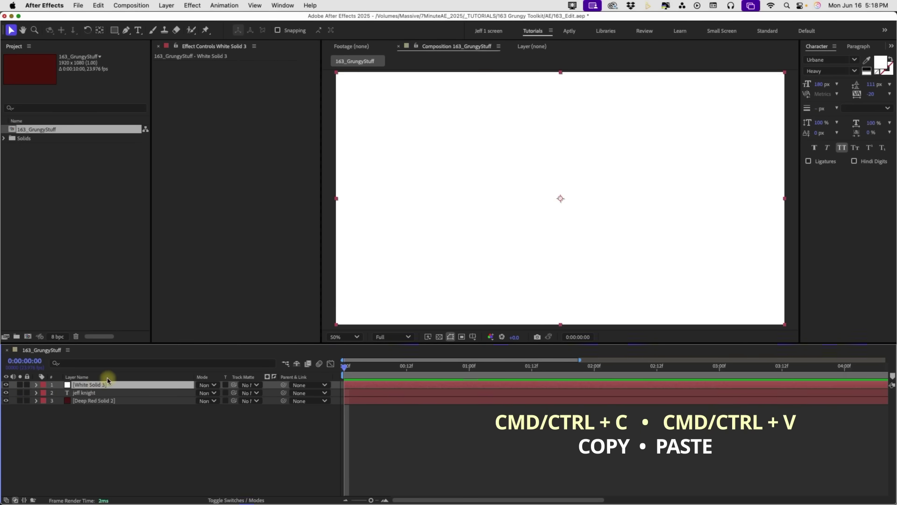
key("super+v")
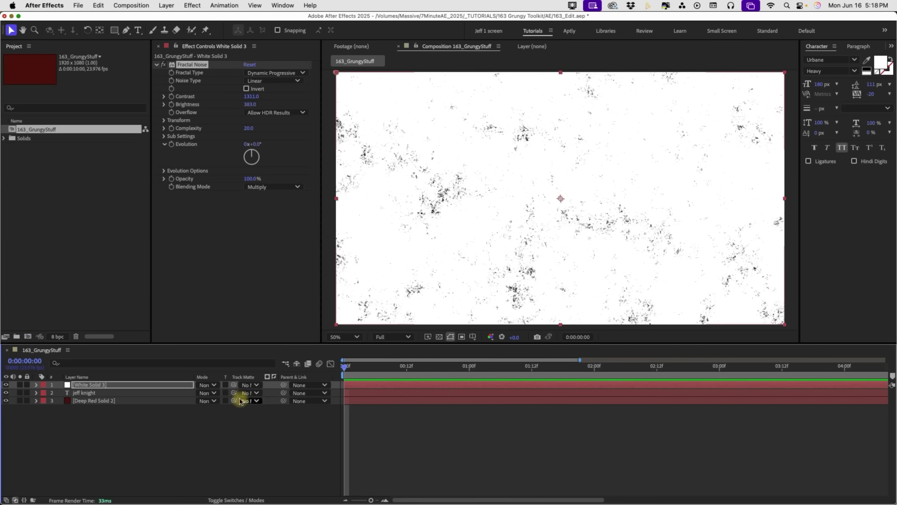
left_click_drag(241, 401, 159, 383)
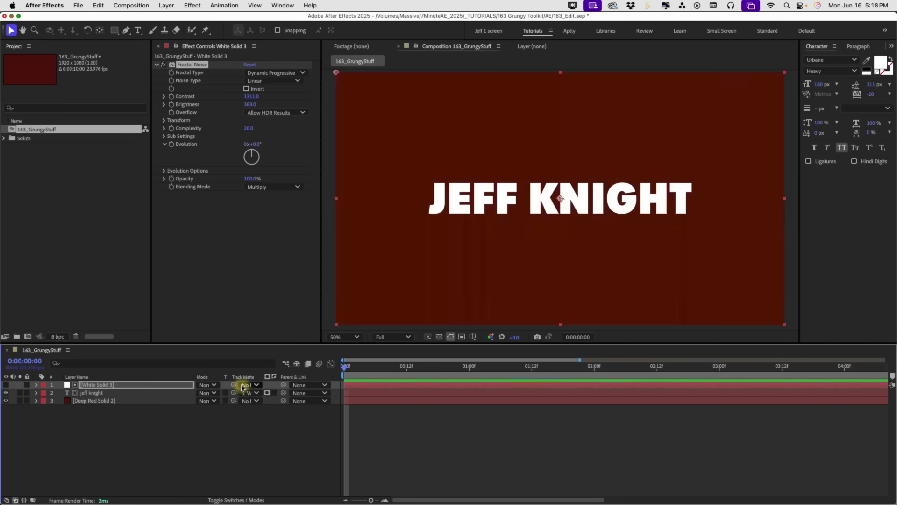
left_click(268, 394)
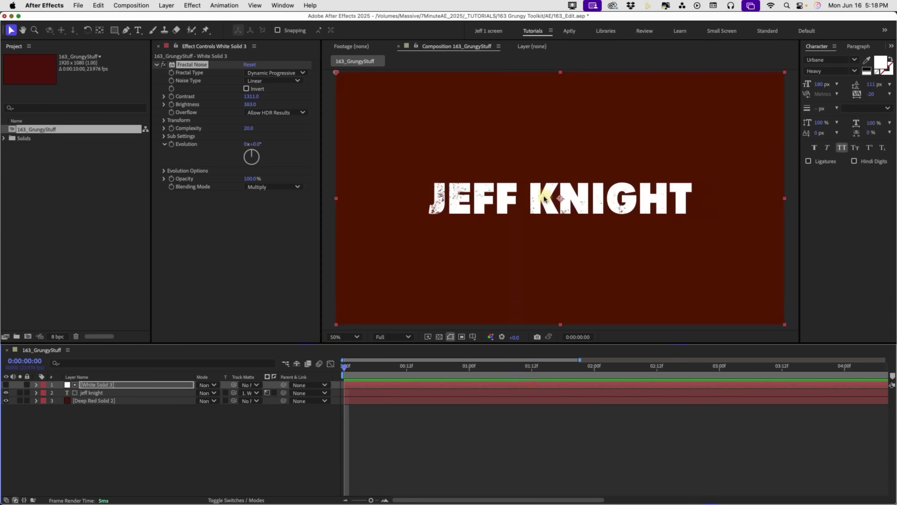
scroll(481, 199, "up", 2)
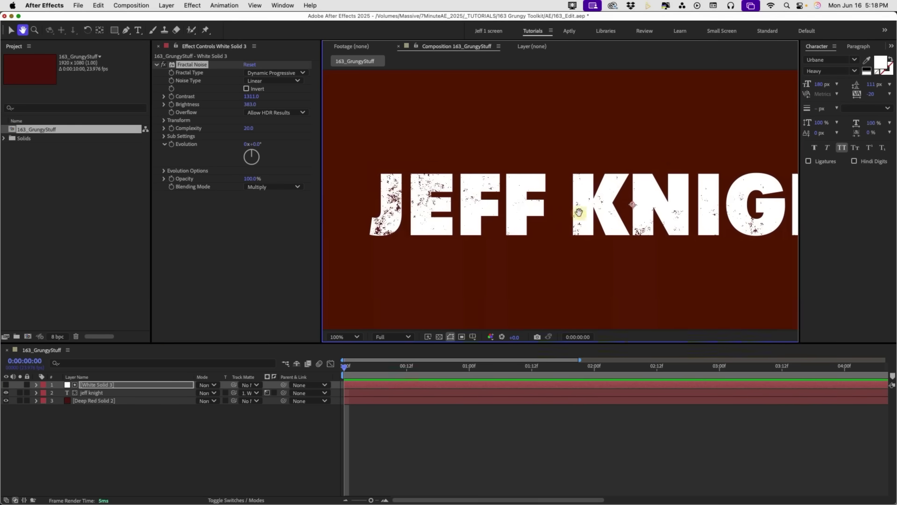
left_click(91, 394)
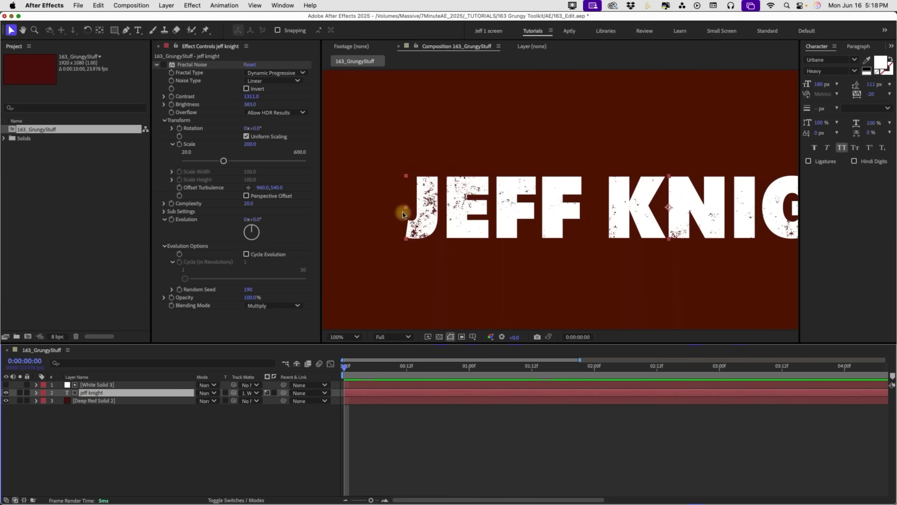
left_click(89, 401)
key("ctrl+space")
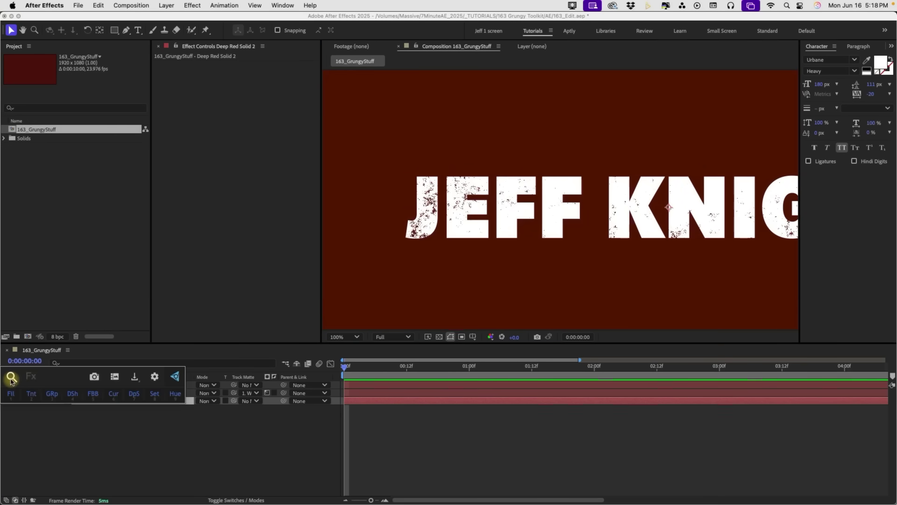
type("fill")
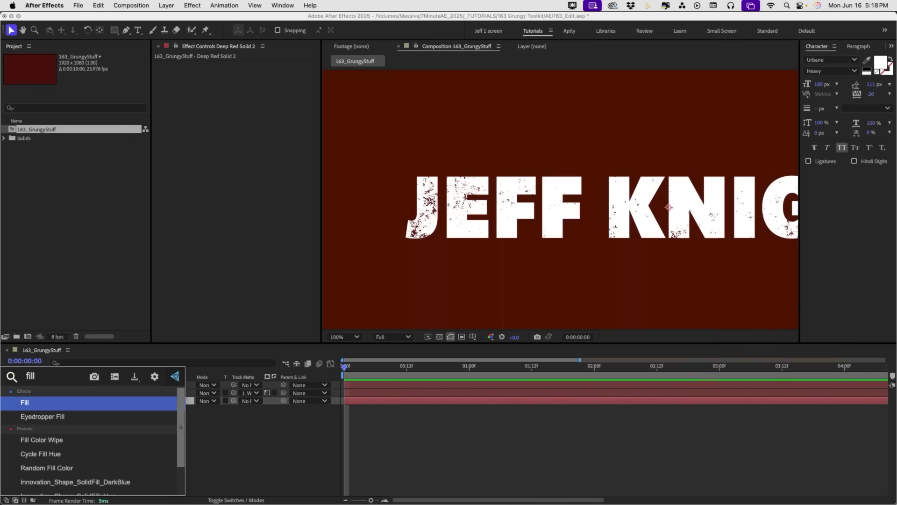
left_click(32, 400)
left_click(50, 404)
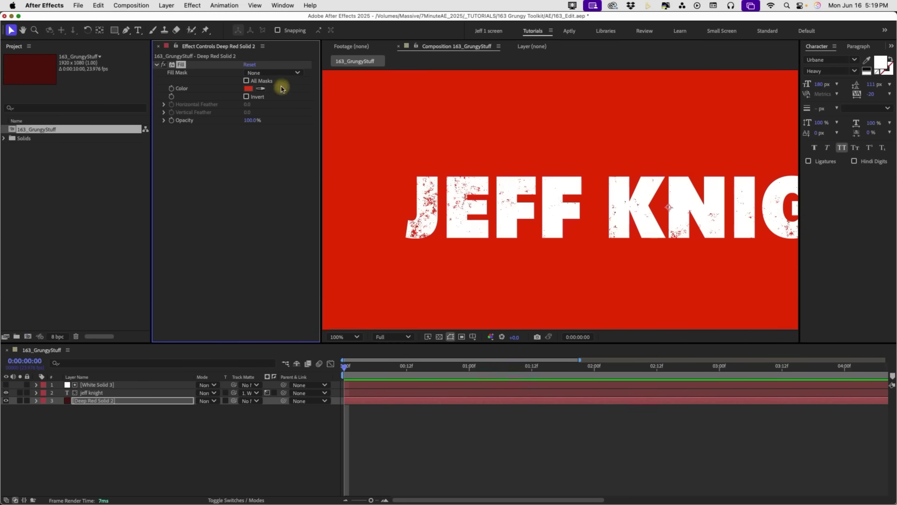
left_click(248, 89)
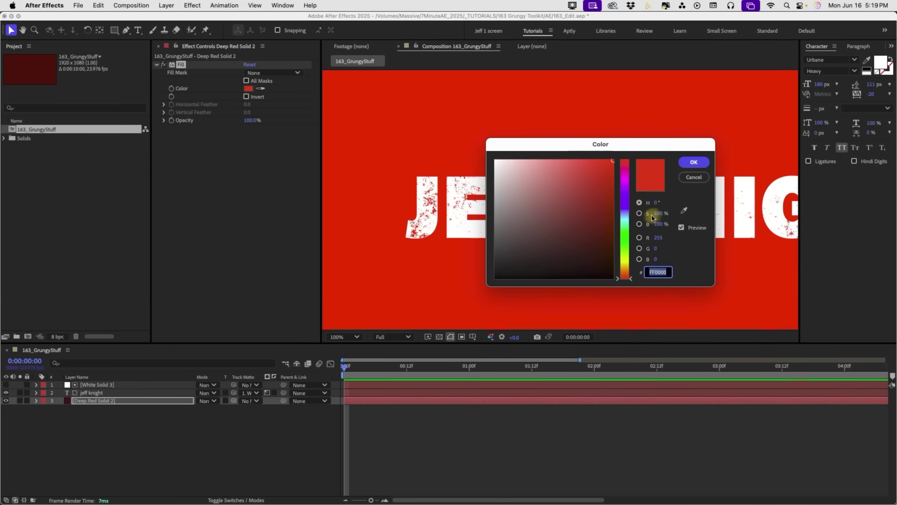
left_click(623, 217)
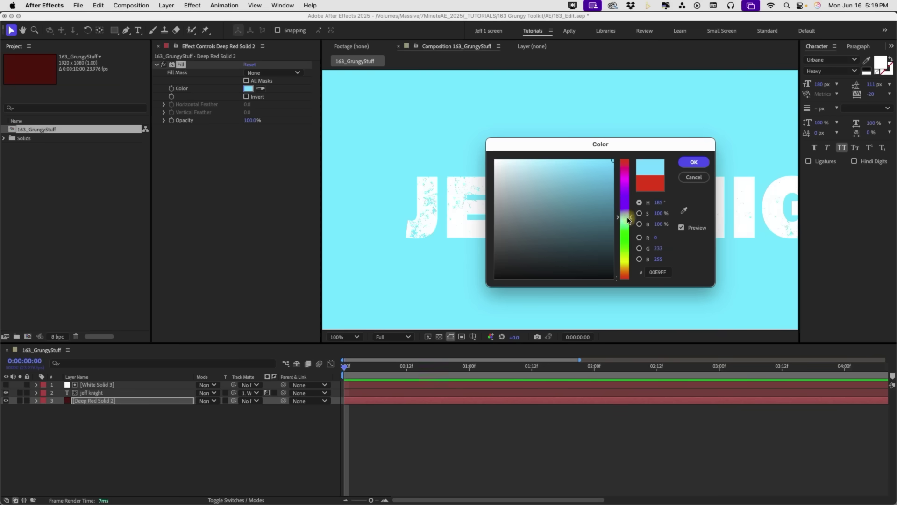
left_click_drag(628, 220, 626, 211)
mouse_move(614, 161)
left_mouse_down()
mouse_move(618, 220)
mouse_move(613, 185)
left_mouse_up()
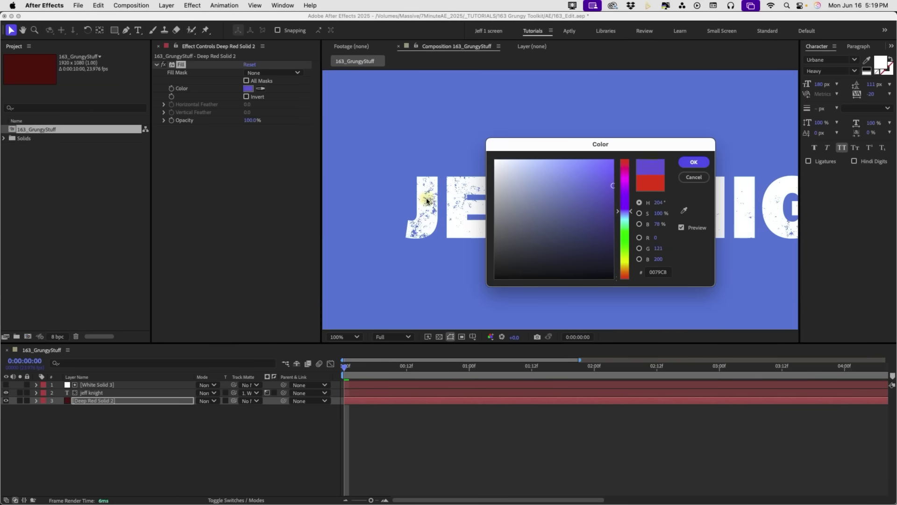
left_click(694, 162)
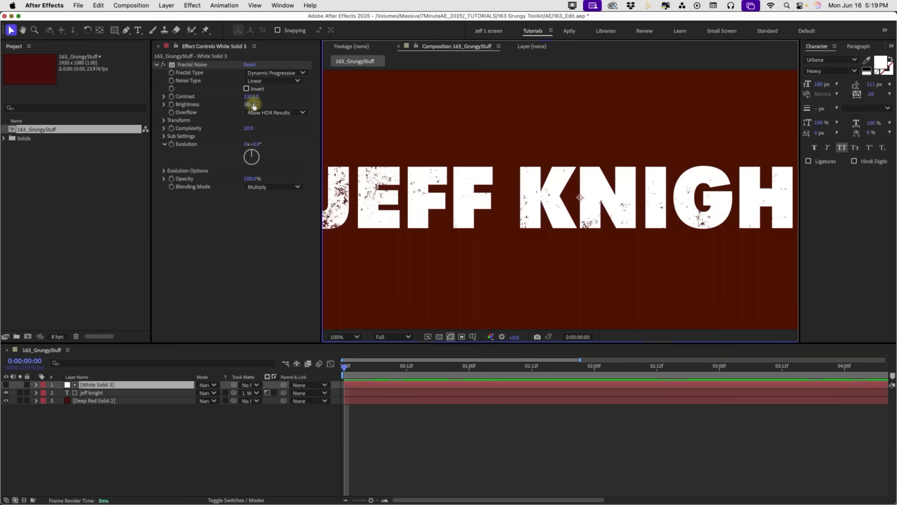
left_click_drag(253, 104, 194, 105)
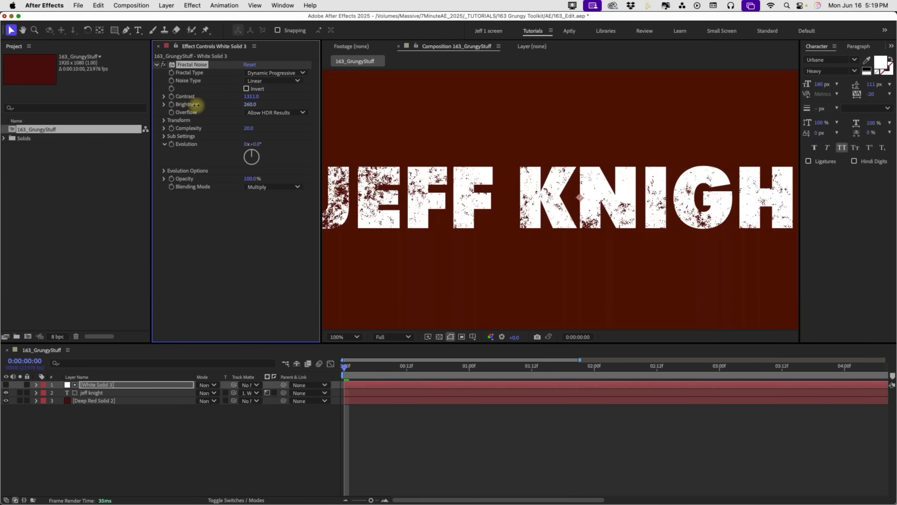
Set the white solid's Random Seed to 60, then drive it with a time*10 expression and preview
left_click(163, 171)
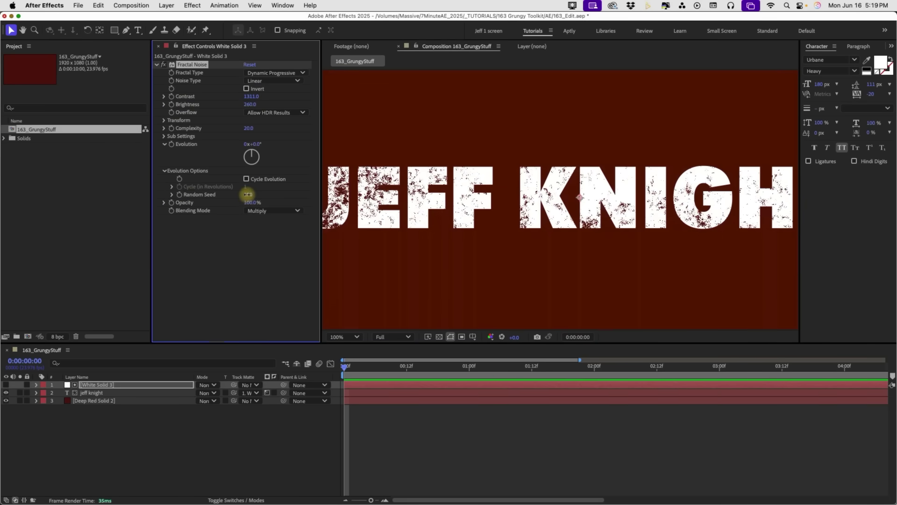
left_click_drag(248, 194, 233, 194)
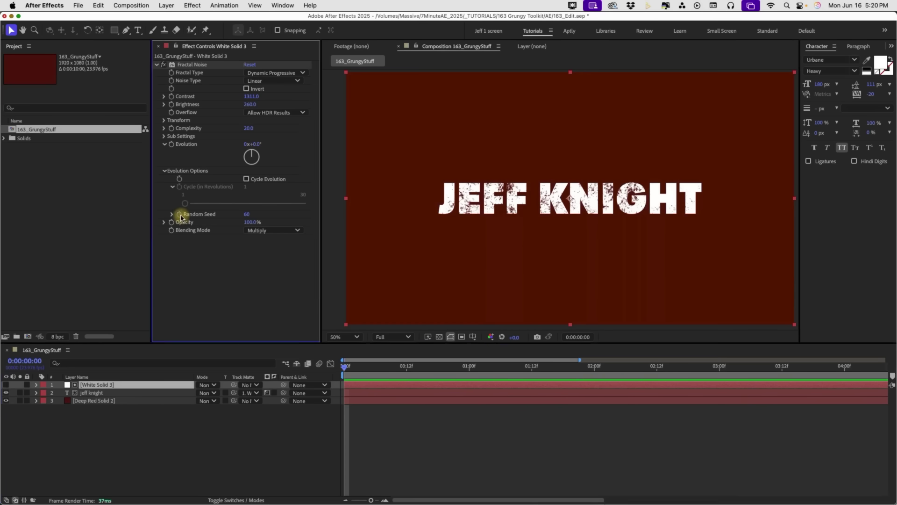
left_click(179, 214, "alt")
scroll(461, 455, "down", 3)
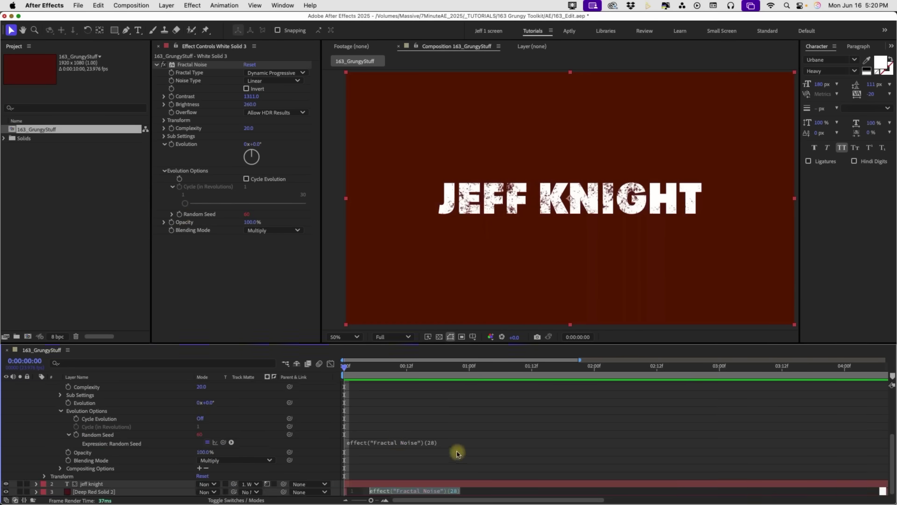
type("time")
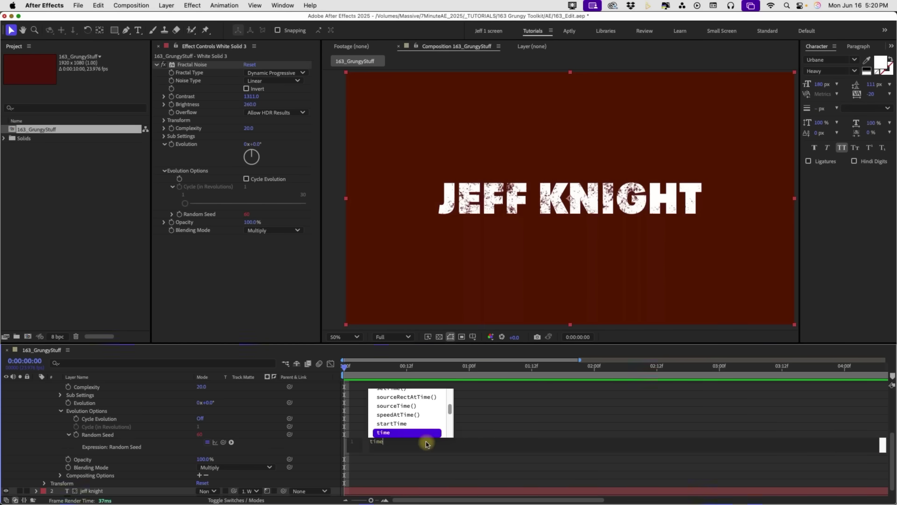
type("*10")
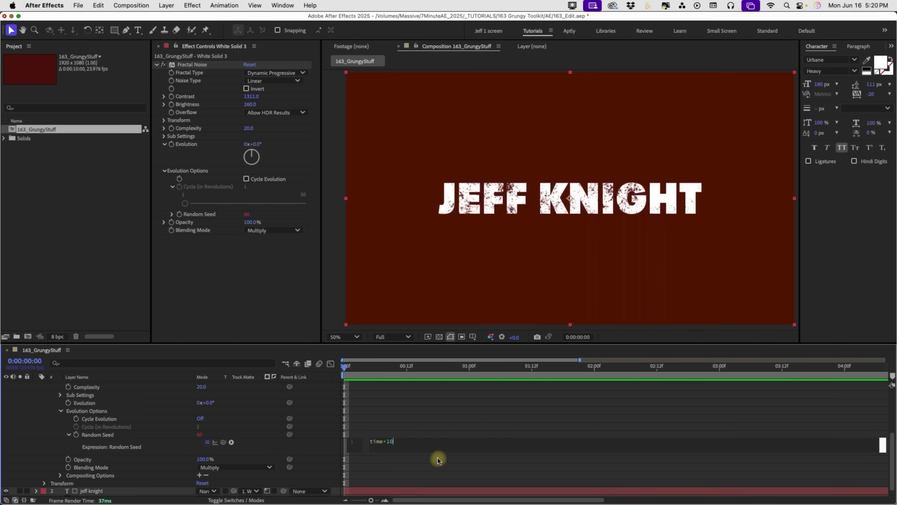
left_click(355, 374)
key("space")
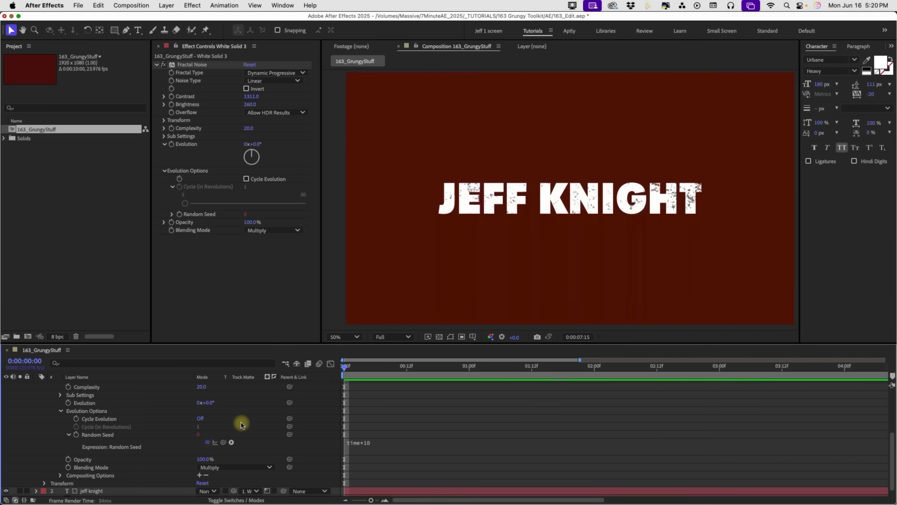
Stop the preview and copy the Fractal Noise effect from White Solid 3
left_click(75, 435, "alt")
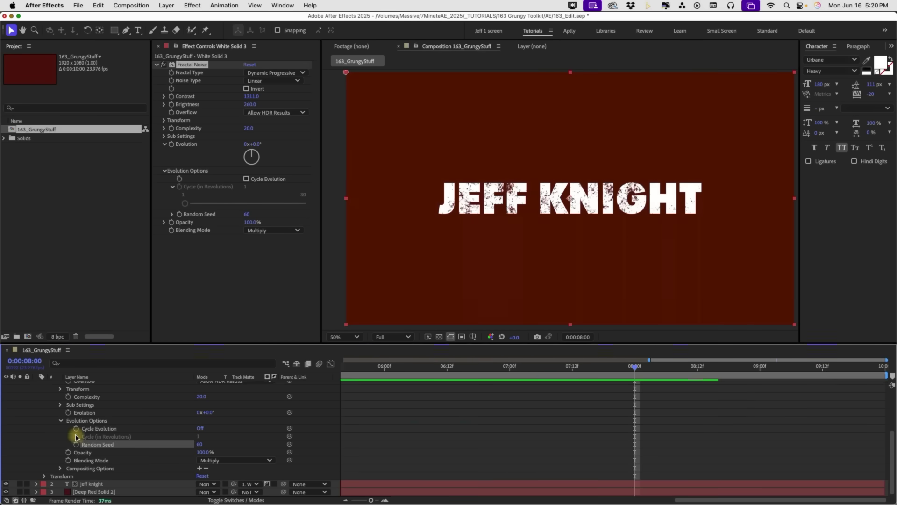
scroll(76, 437, "up", 5)
left_click(36, 384)
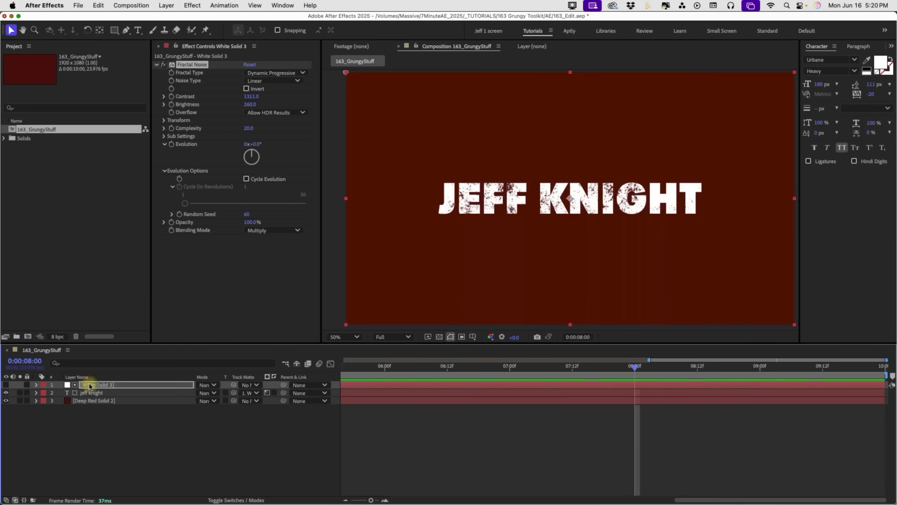
left_click(90, 385)
left_click(192, 65)
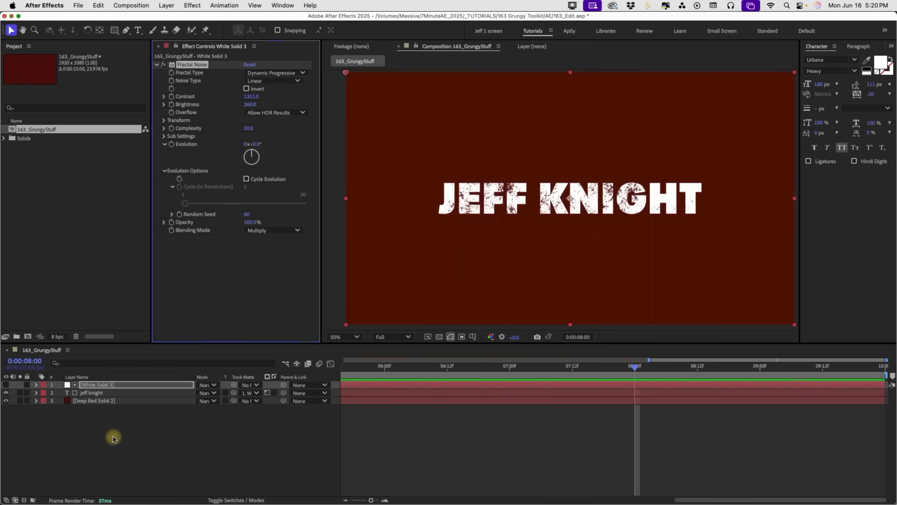
Paste the Fractal Noise onto Deep Red Solid 2, show the viewer grid, and reselect that layer
left_click(98, 401)
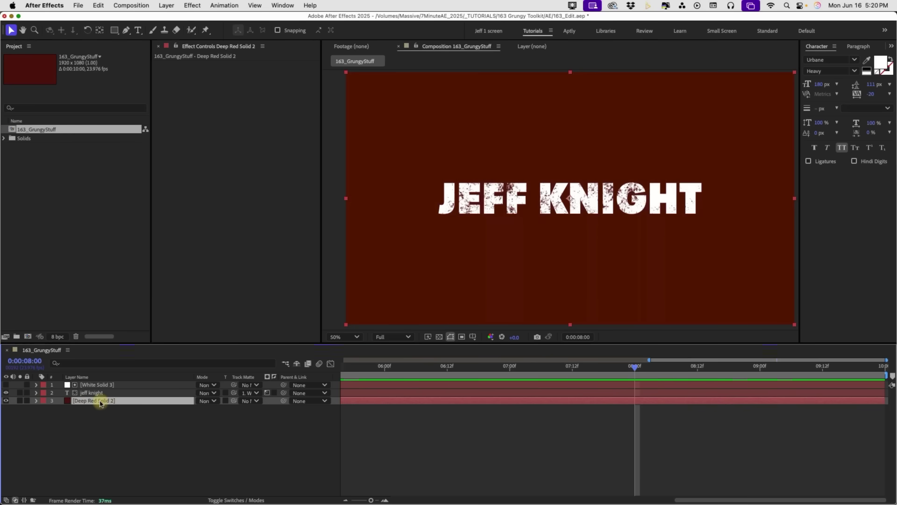
key("super+v")
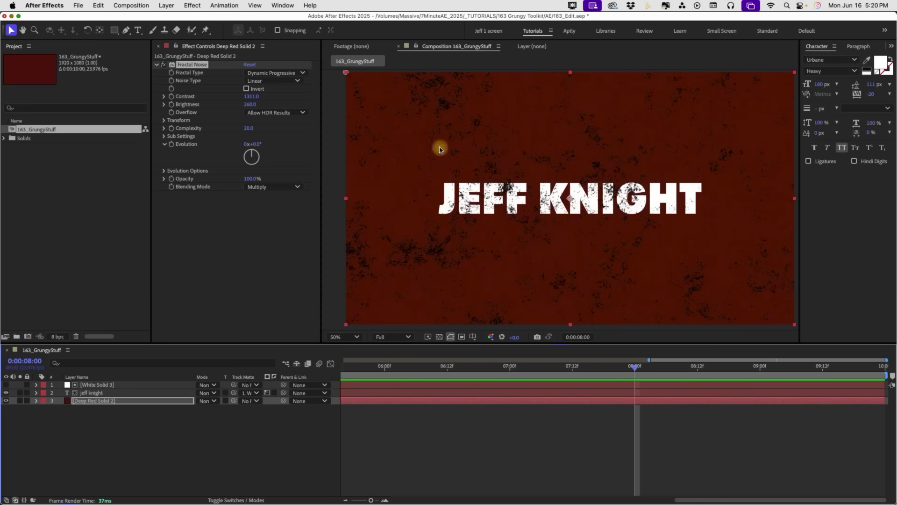
left_click(440, 338)
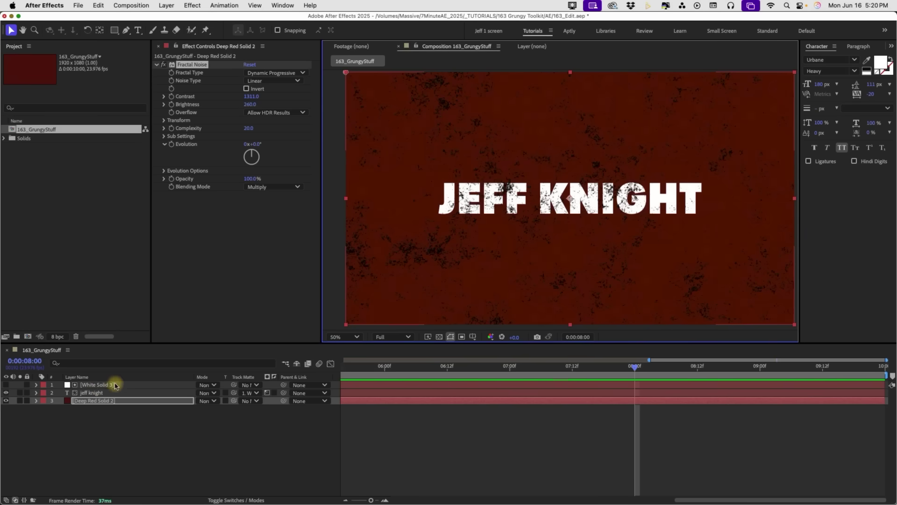
left_click(118, 403)
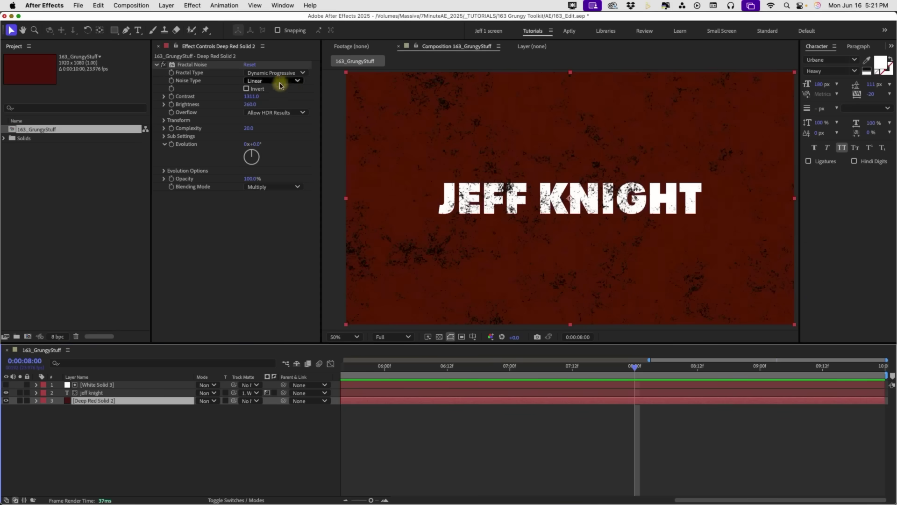
Switch the noise type to Block, scale the noise up to 247, and raise its brightness
left_click(298, 81)
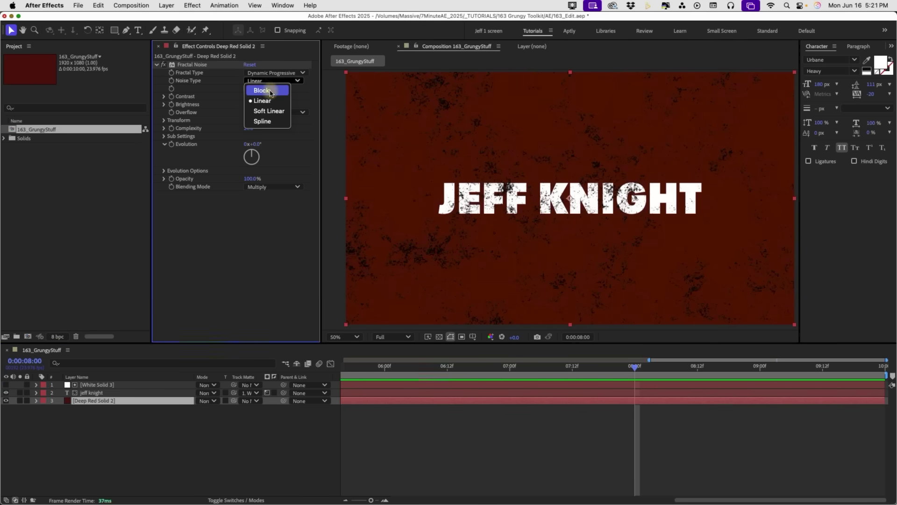
left_click(265, 90)
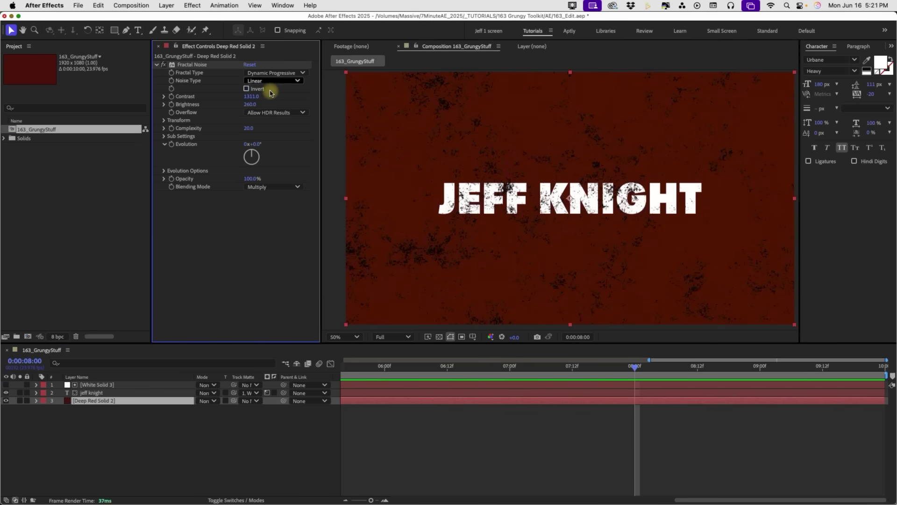
left_click(165, 121)
mouse_move(252, 148)
left_mouse_down()
mouse_move(288, 139)
mouse_move(259, 136)
left_mouse_up()
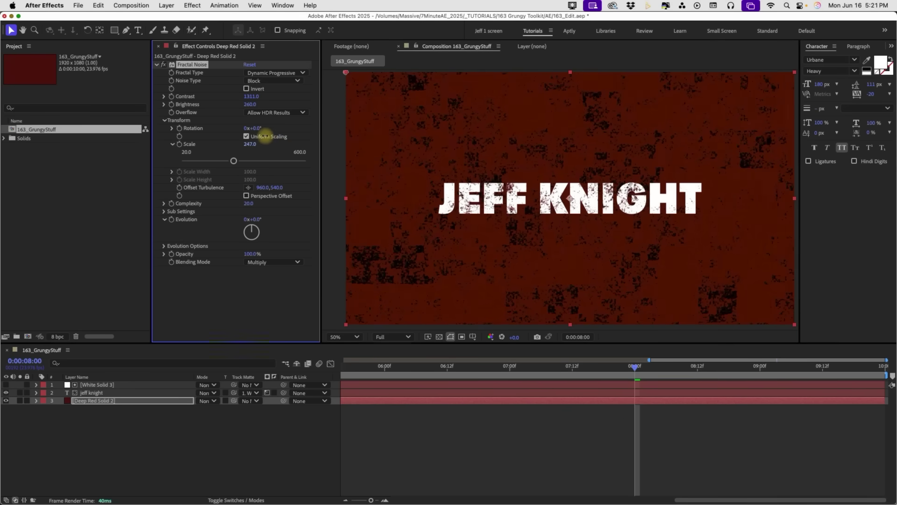
left_click_drag(253, 105, 286, 101)
Try Soft Linear, then settle on Spline noise, toggling Invert and adjusting brightness to 296
left_click(271, 80)
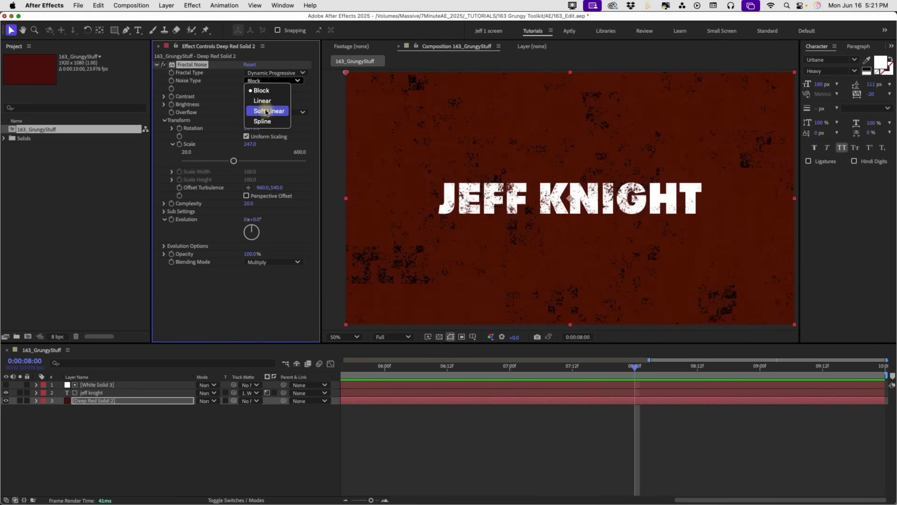
left_click(264, 109)
left_click(270, 80)
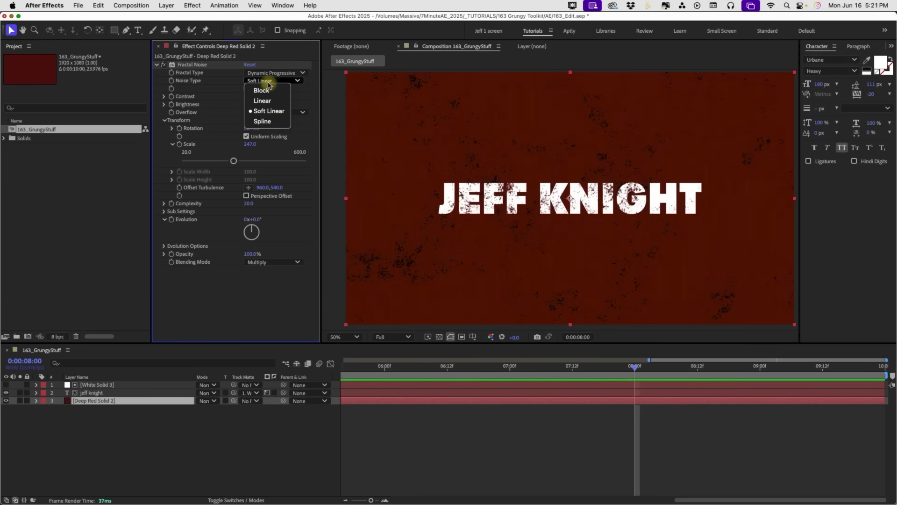
left_click(259, 122)
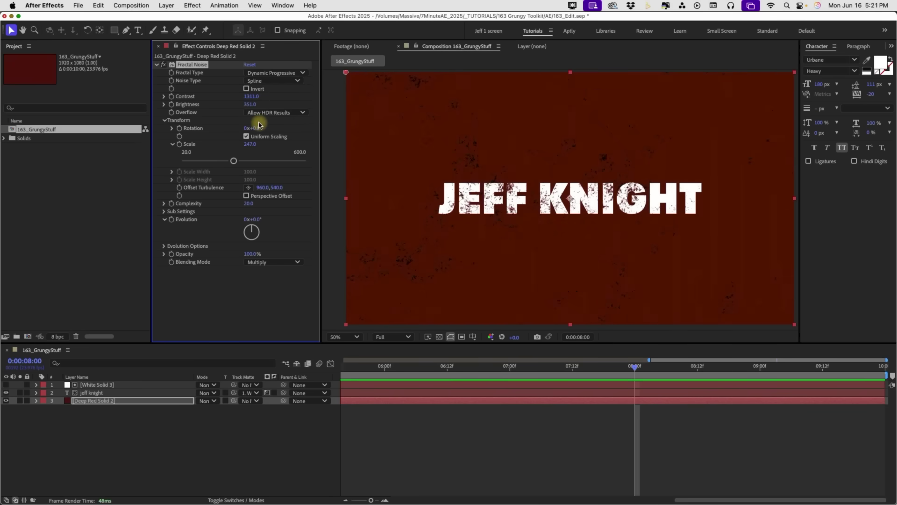
left_click(246, 88)
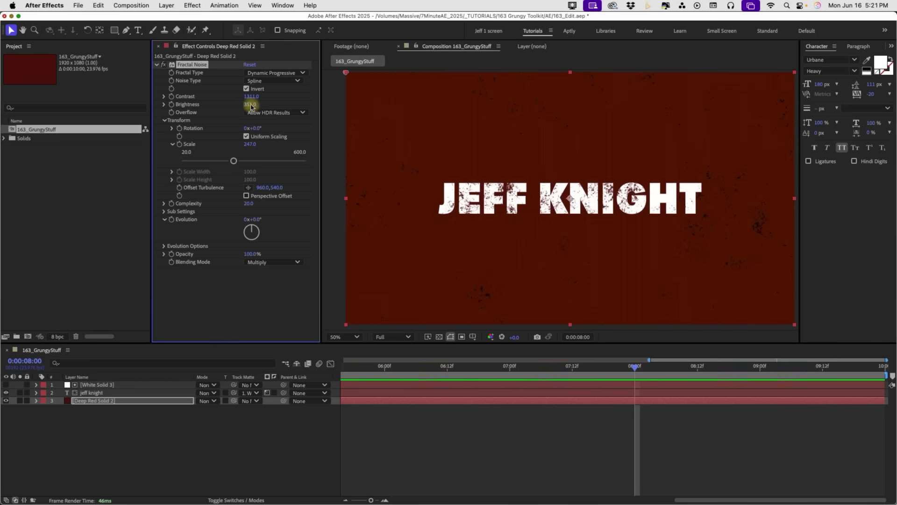
left_click_drag(250, 104, 224, 101)
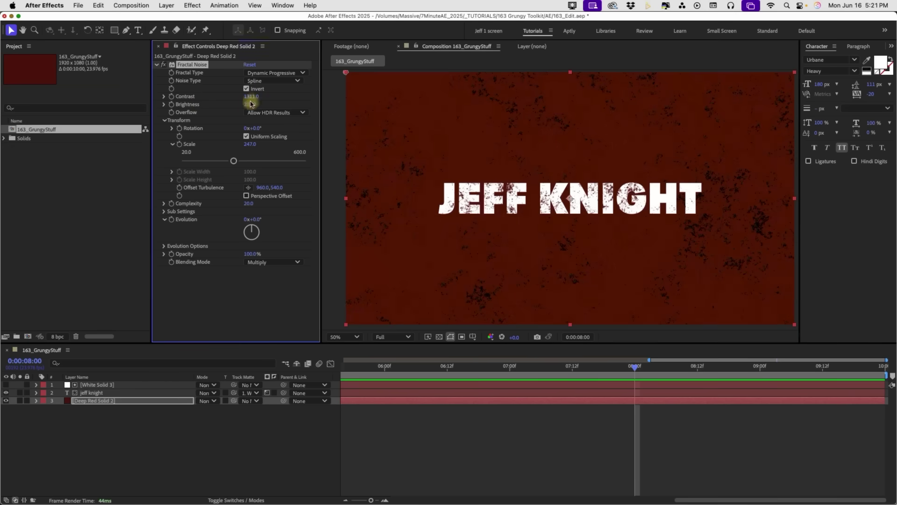
left_click(247, 89)
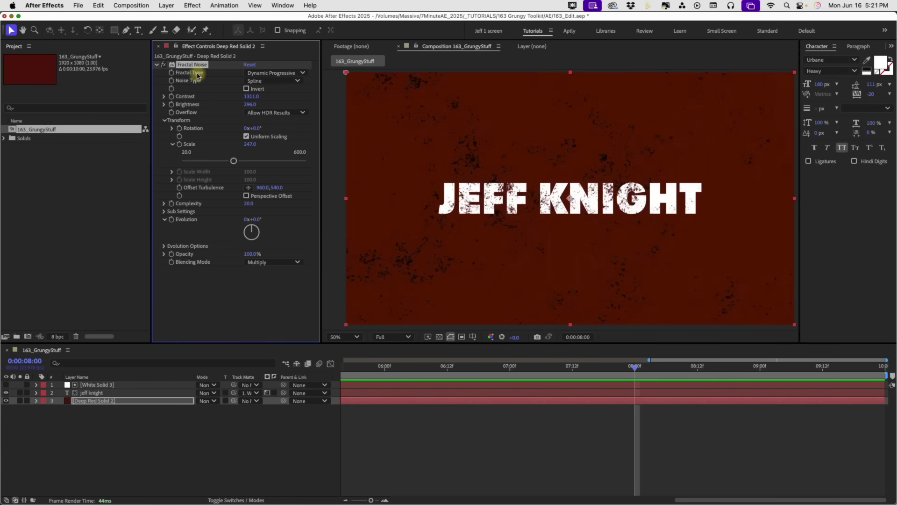
Cycle the fractal type through Basic, Turbulent Smooth, Turbulent Basic, Turbulent Sharp and Dynamic
left_click(271, 73)
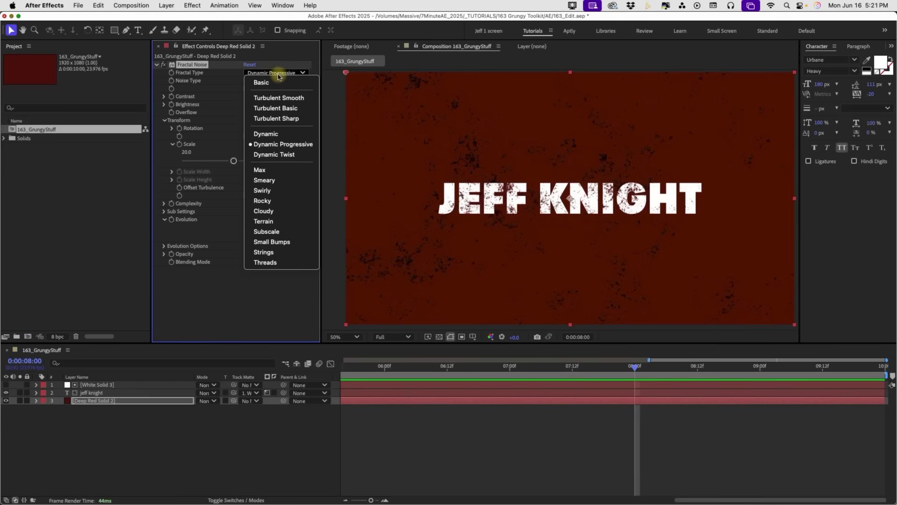
left_click(262, 83)
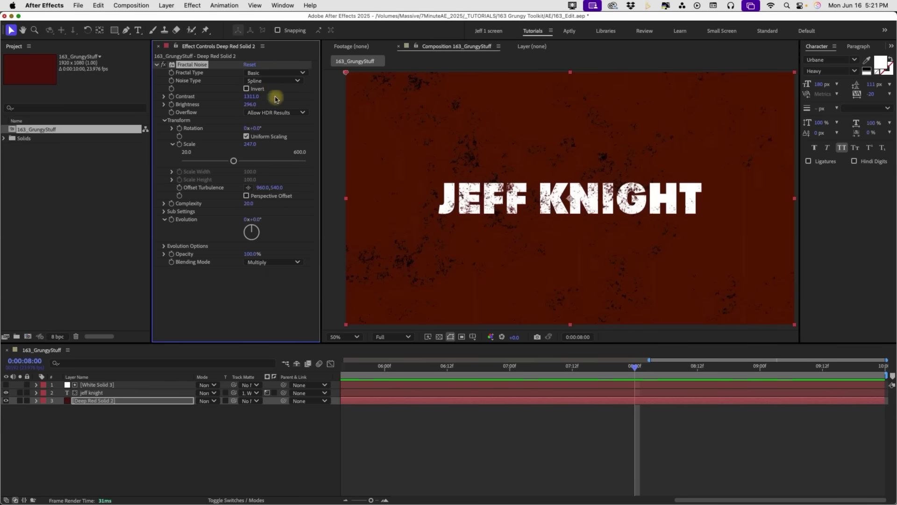
left_click(267, 73)
left_click(274, 94)
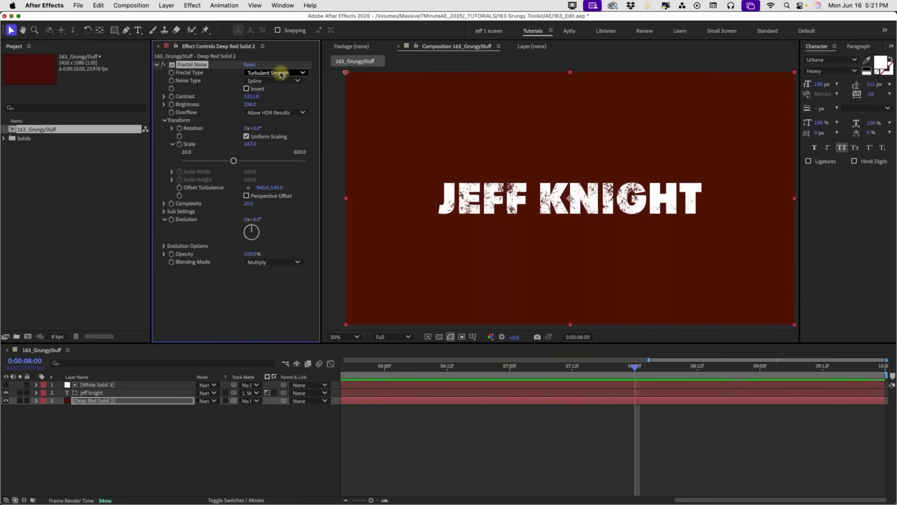
left_click(281, 73)
left_click(286, 95)
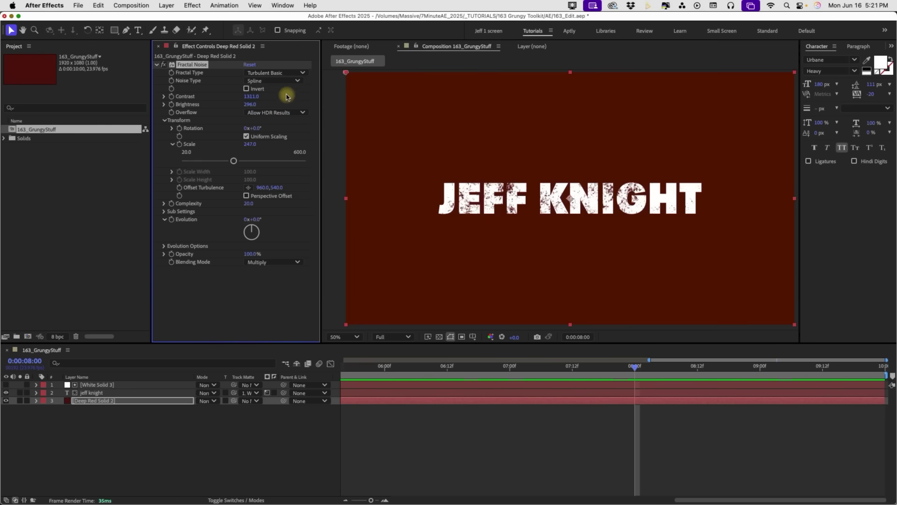
left_click(276, 74)
left_click(276, 96)
left_click(273, 74)
left_click(274, 134)
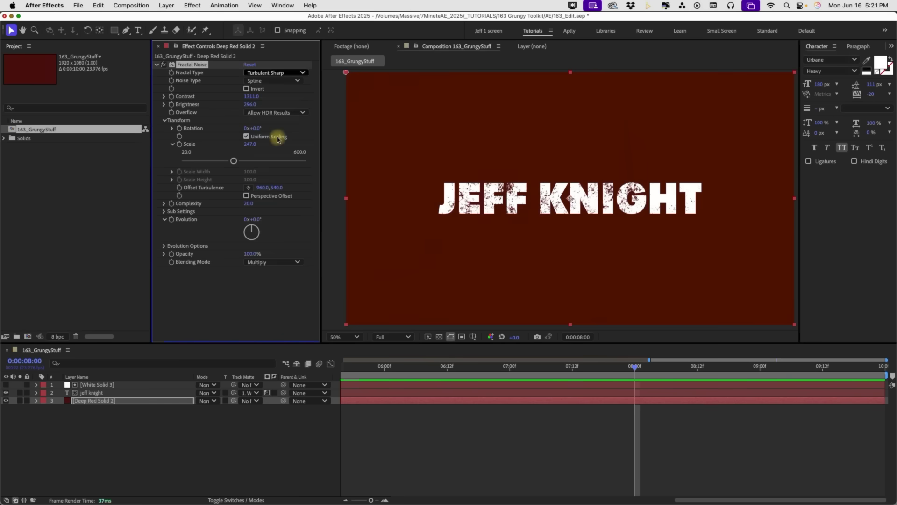
Try the Dynamic Twist, Max and Smeary fractal types, raising the noise brightness
left_click(271, 73)
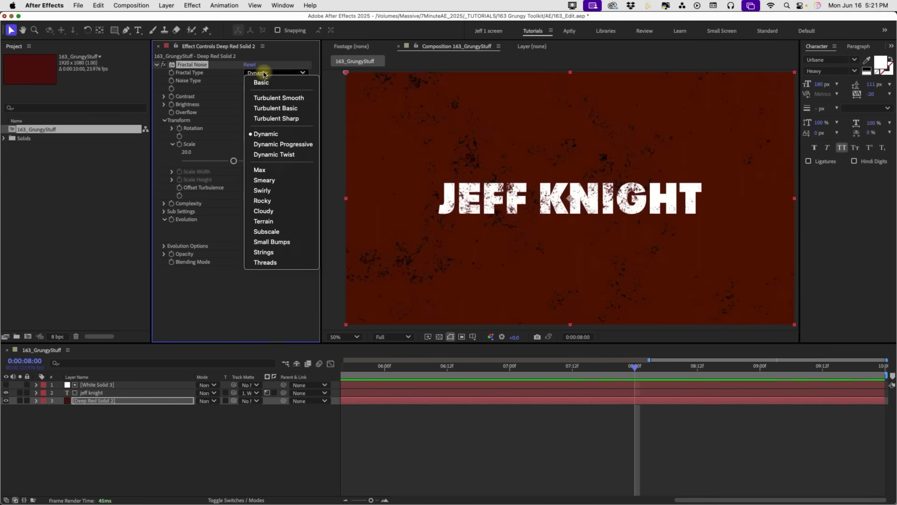
left_click(262, 152)
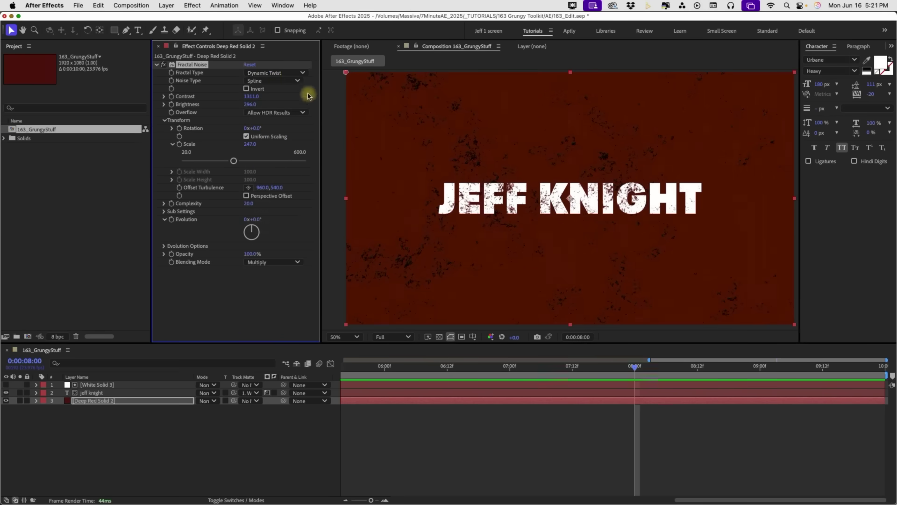
left_click(275, 73)
left_click(273, 171)
left_click(271, 72)
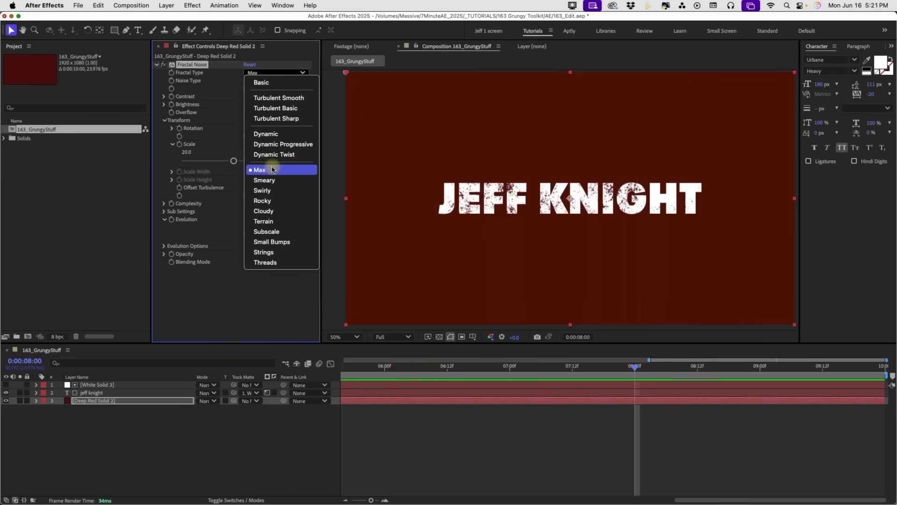
left_click(265, 180)
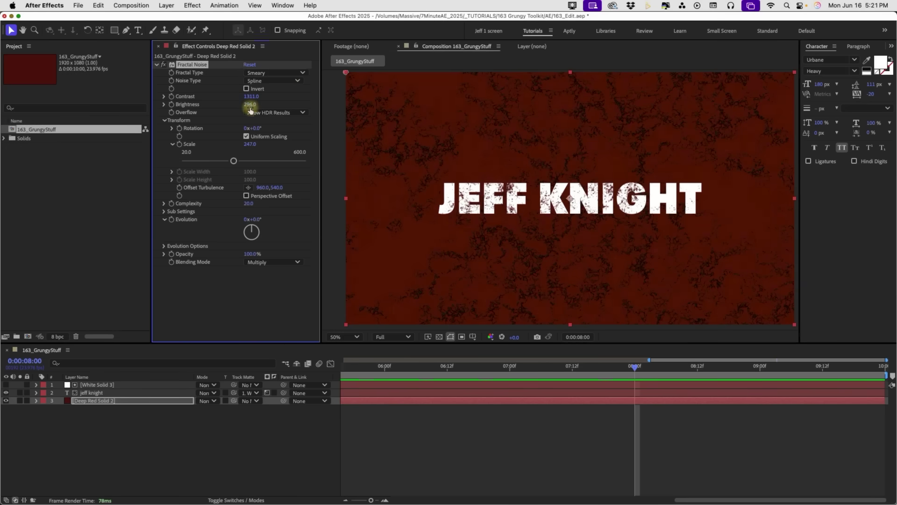
left_click_drag(250, 105, 349, 99)
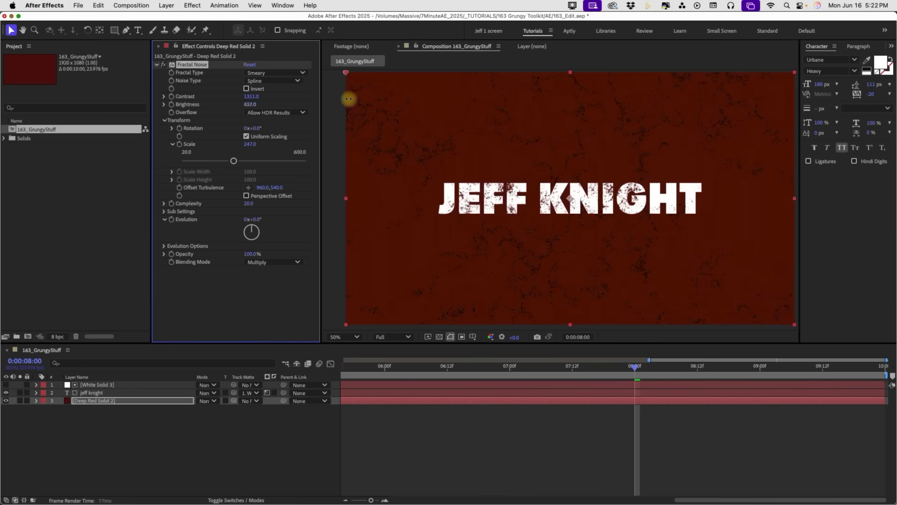
Try the Threads fractal type, then switch to Strings at brightness 419
left_click(275, 73)
left_click(265, 263)
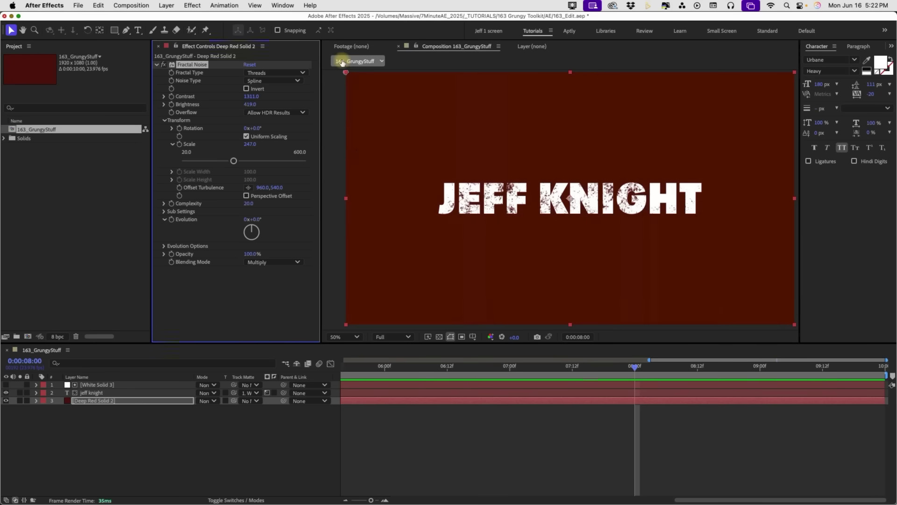
left_click(275, 73)
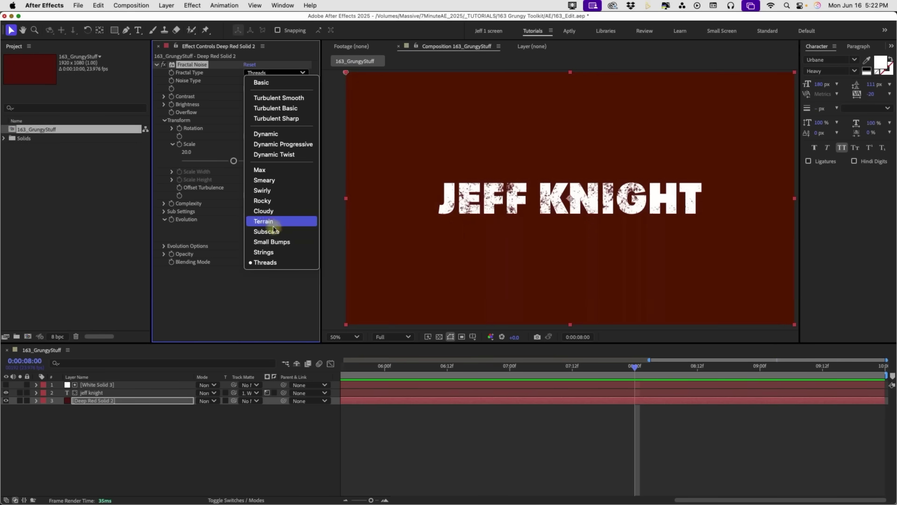
left_click(276, 252)
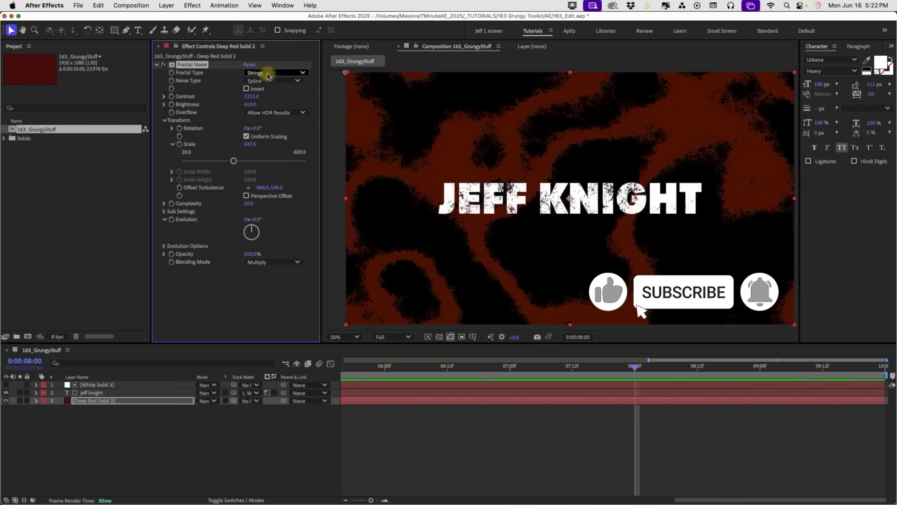
left_click(268, 73)
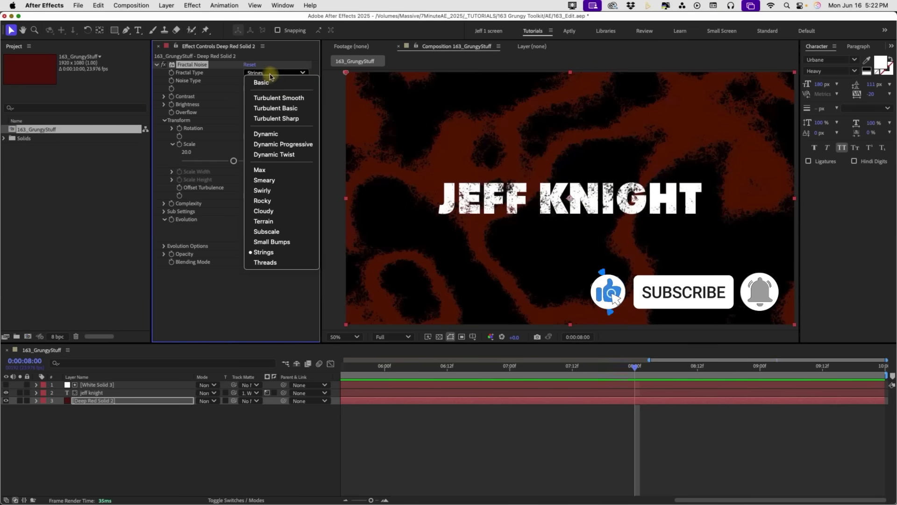
Return to Dynamic Progressive fractal type with Linear noise and fine-tune brightness to about 313
left_click(294, 146)
left_click(261, 80)
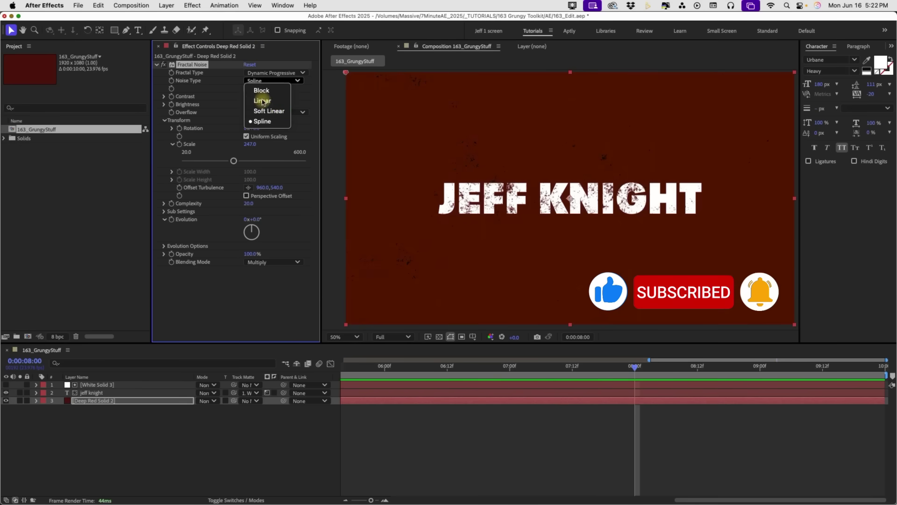
left_click(262, 101)
mouse_move(197, 98)
left_mouse_down()
mouse_move(189, 98)
mouse_move(203, 97)
left_mouse_up()
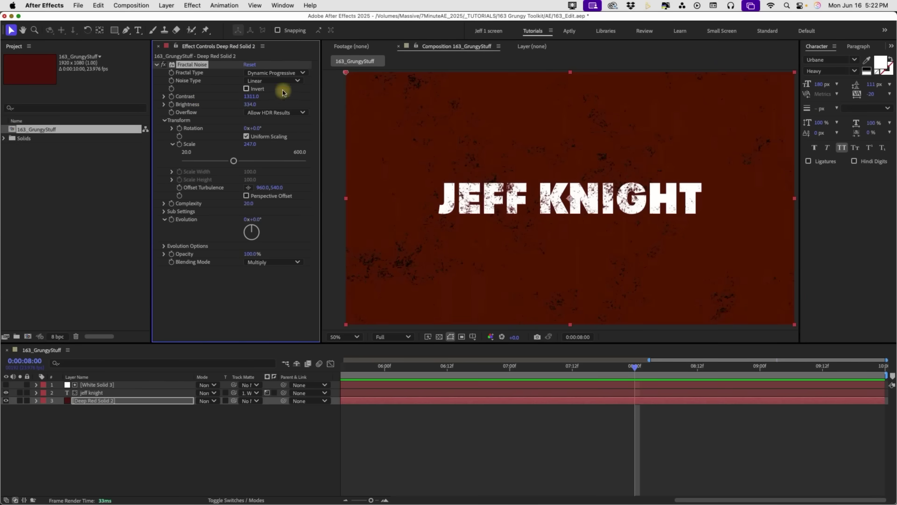